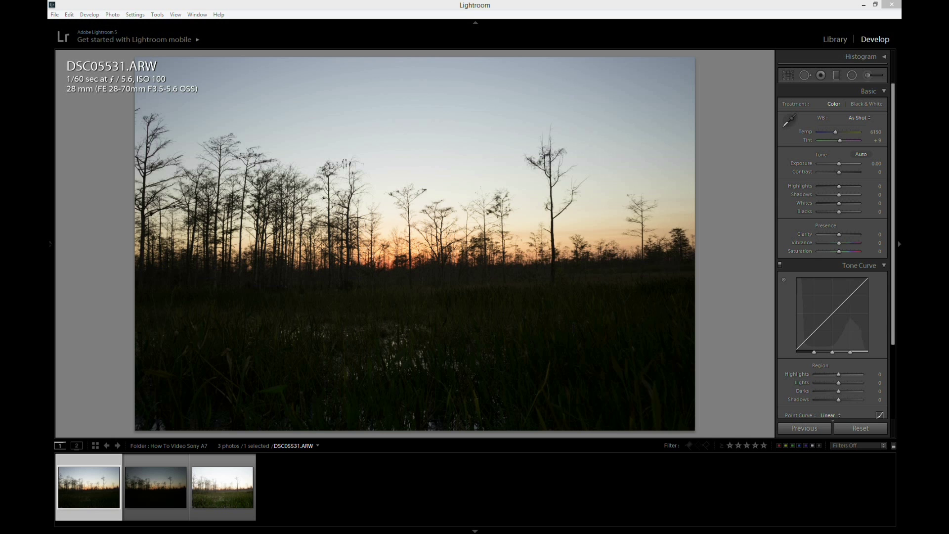
Hide the develop panels, compare exposures DSC05531, DSC05532 and DSC05533, and switch to their folder.
key(F8)
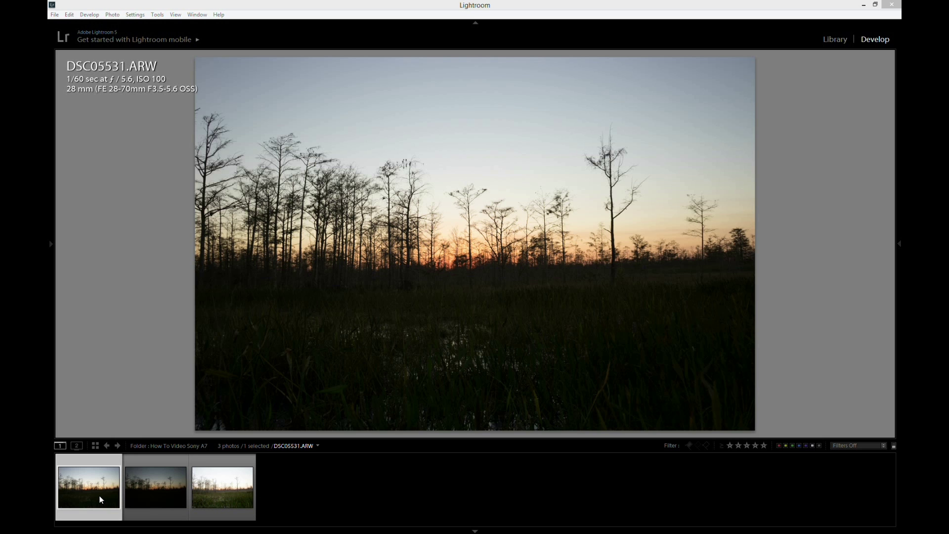
click(165, 492)
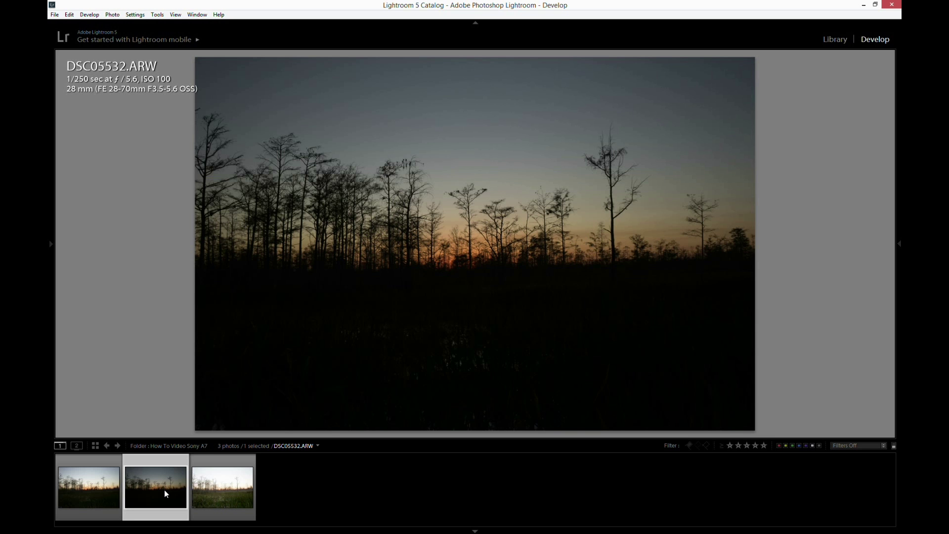
click(110, 484)
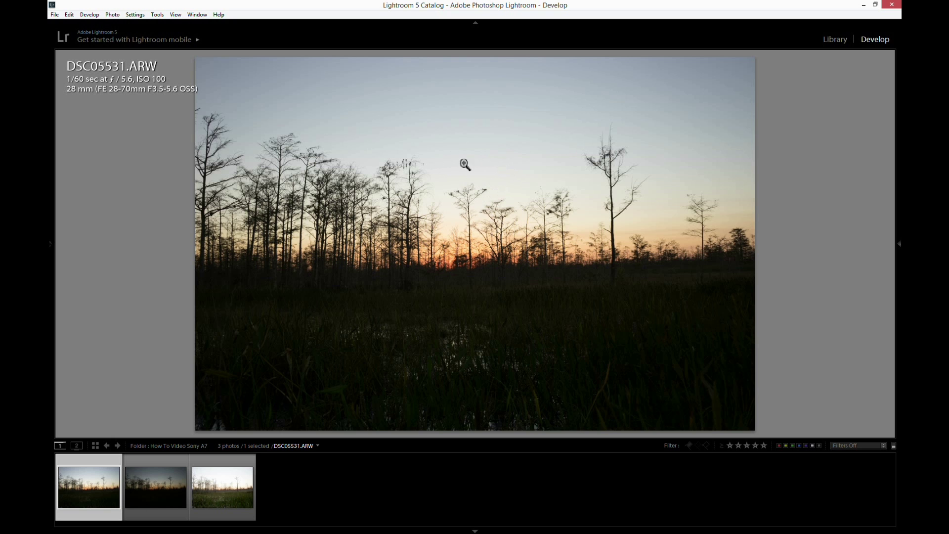
click(173, 479)
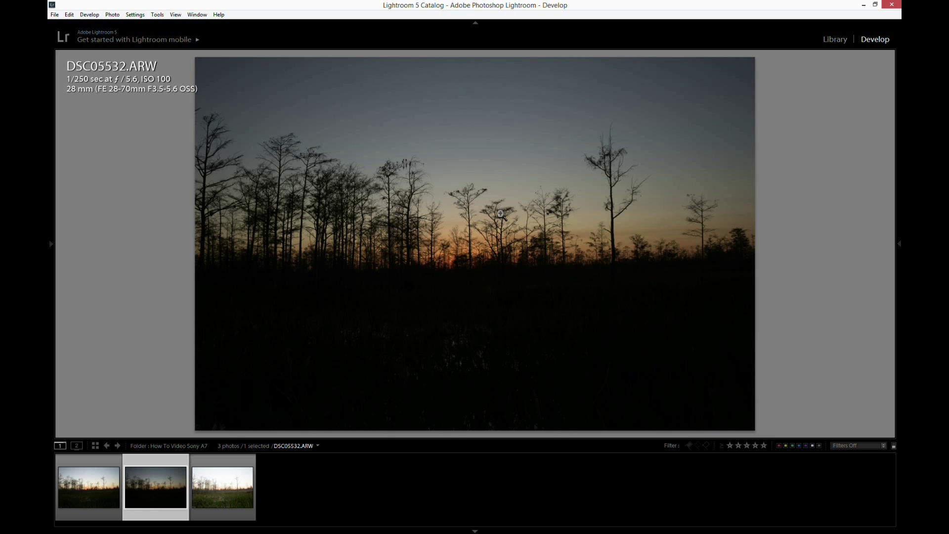
click(217, 494)
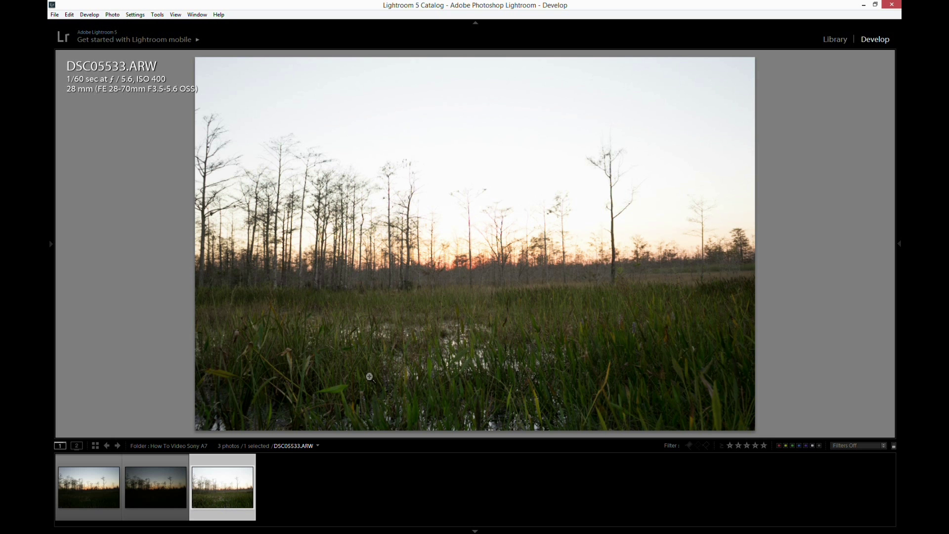
click(72, 490)
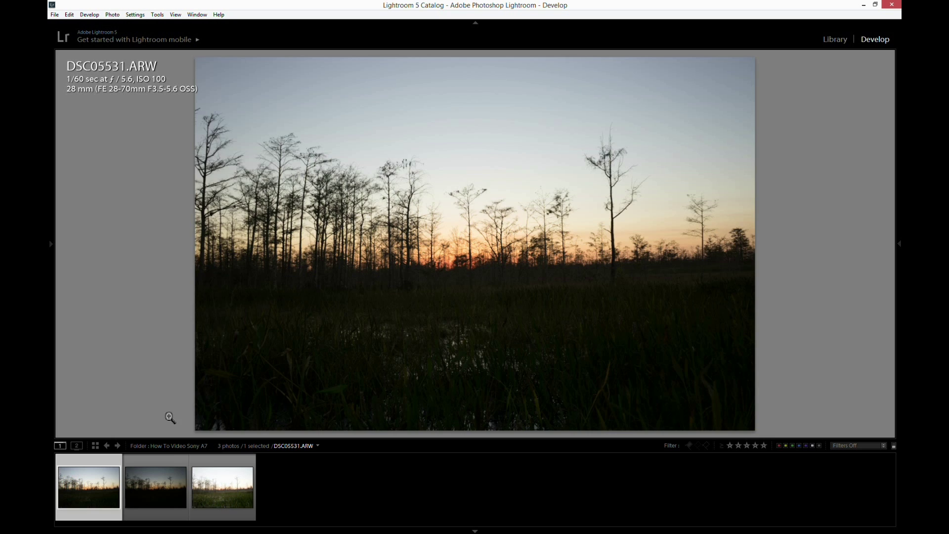
click(212, 482)
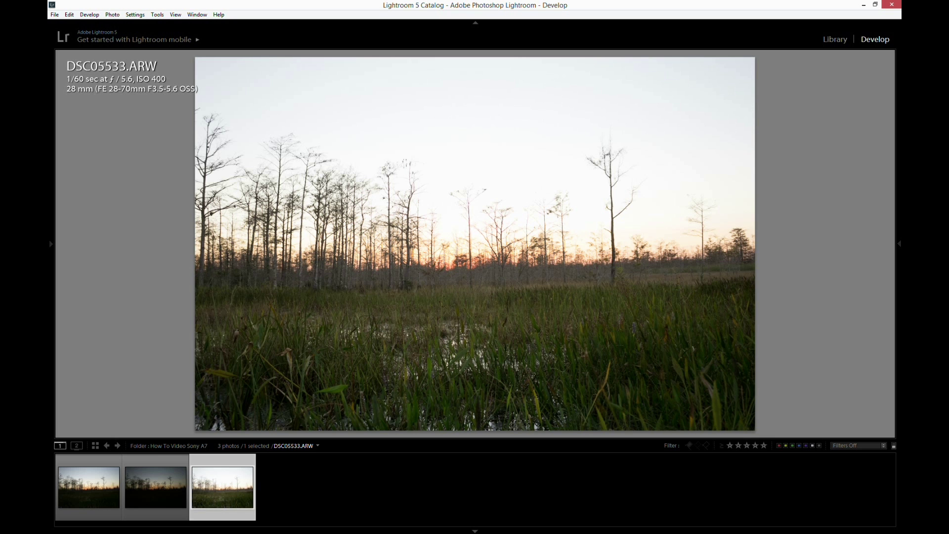
key(alt+Tab)
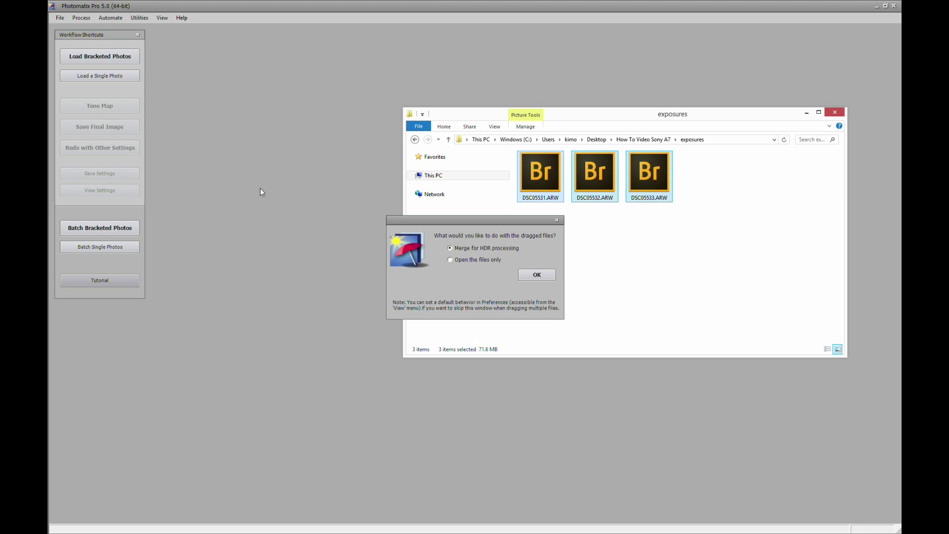
Merge the three bracketed ARW exposures to HDR with Align source images turned off.
click(674, 65)
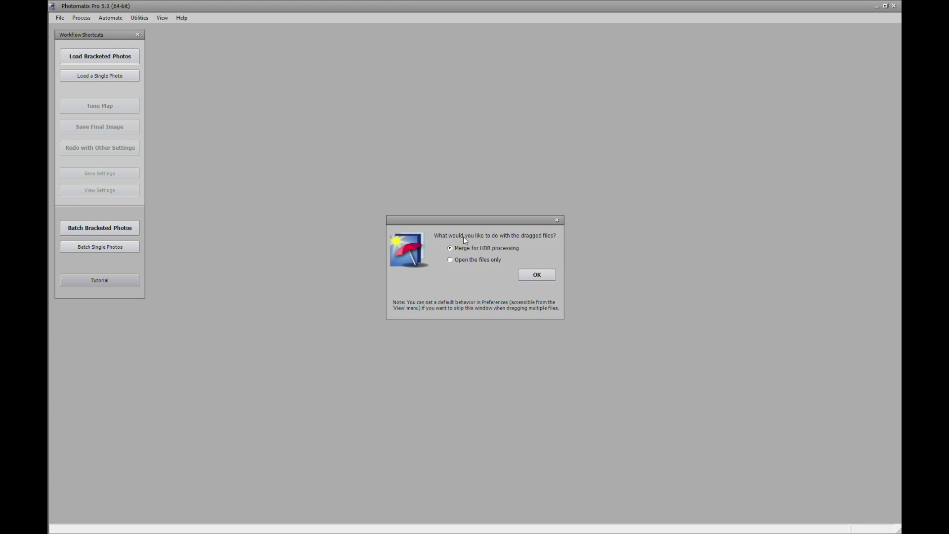
click(540, 274)
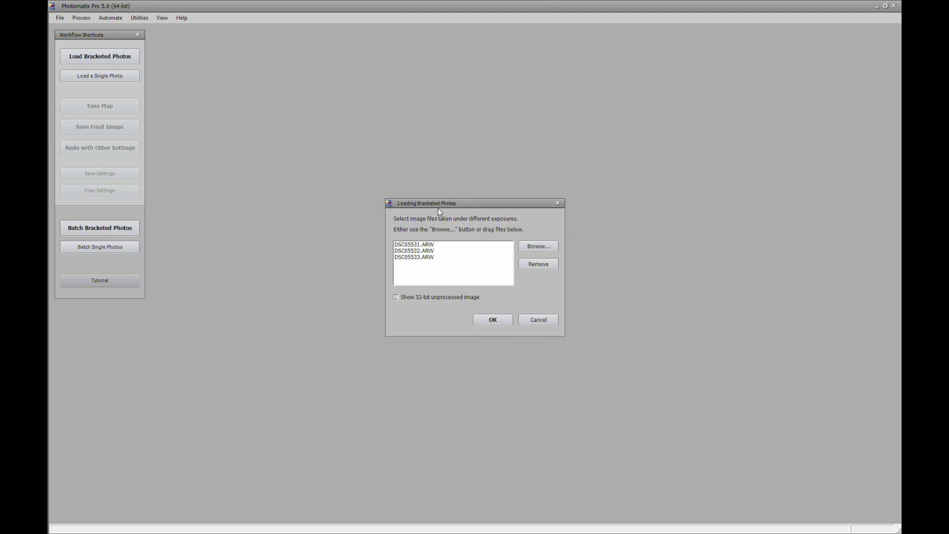
click(493, 320)
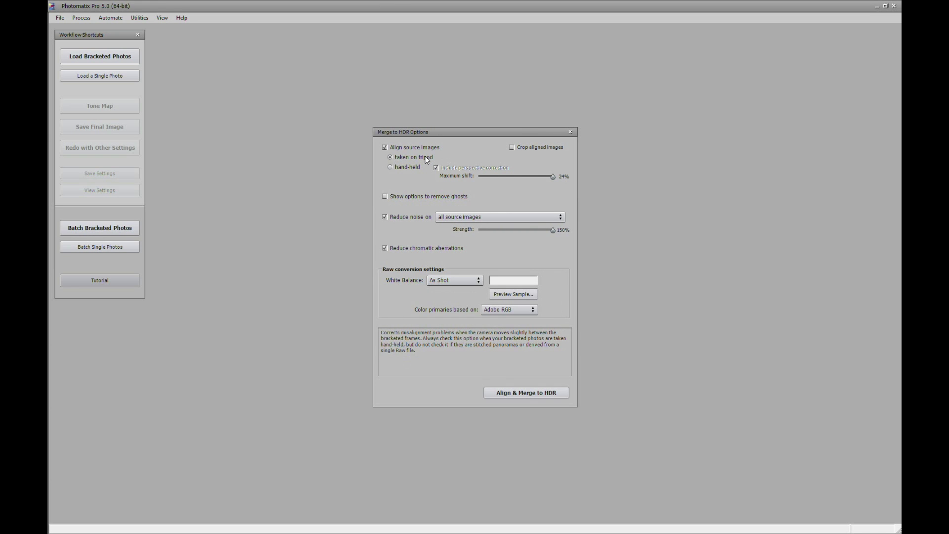
click(384, 148)
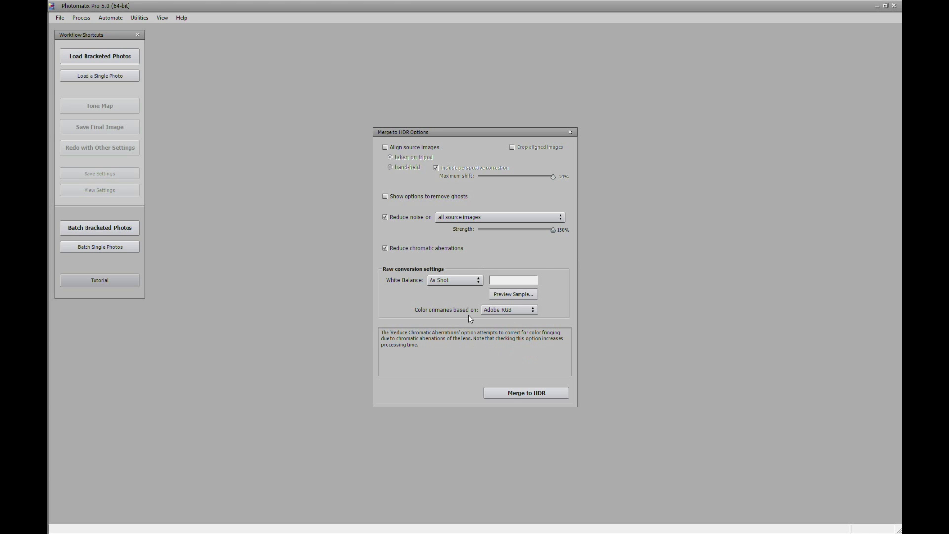
click(515, 395)
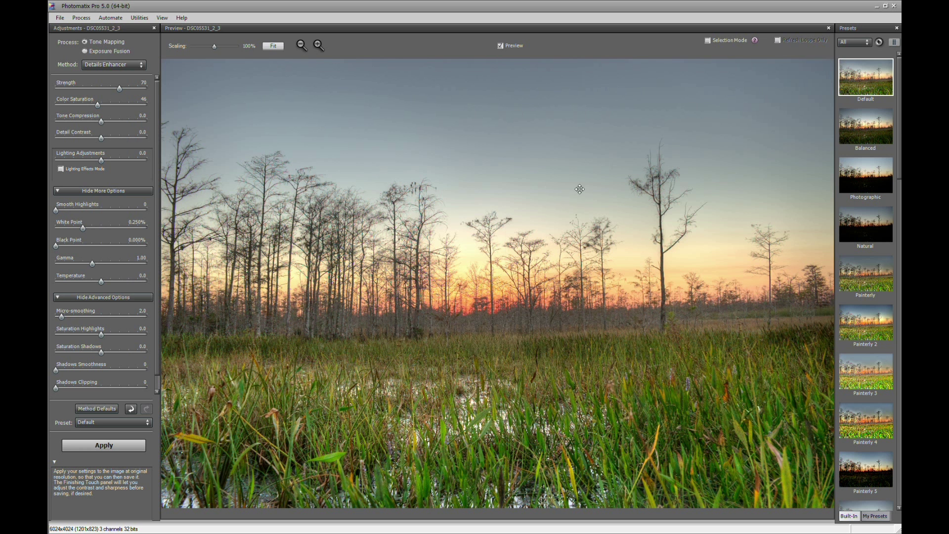
click(859, 84)
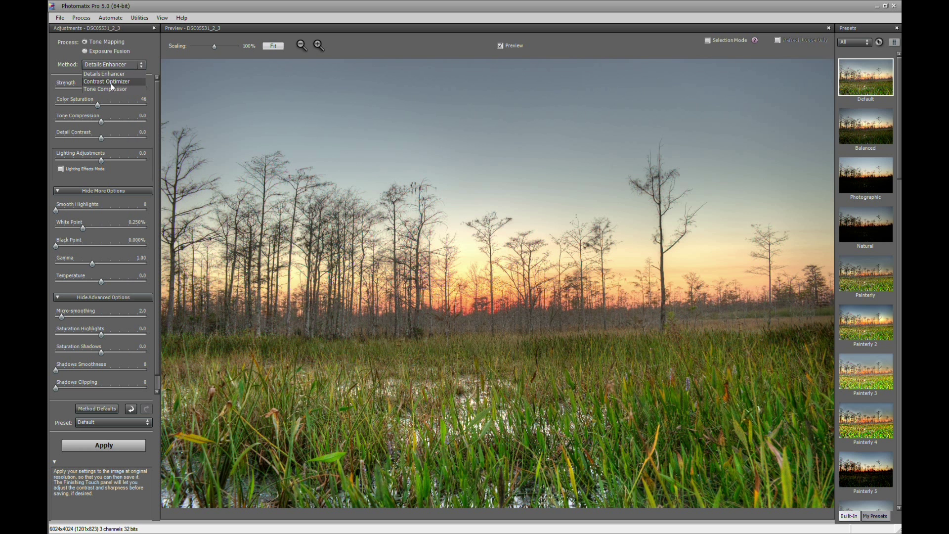
click(111, 82)
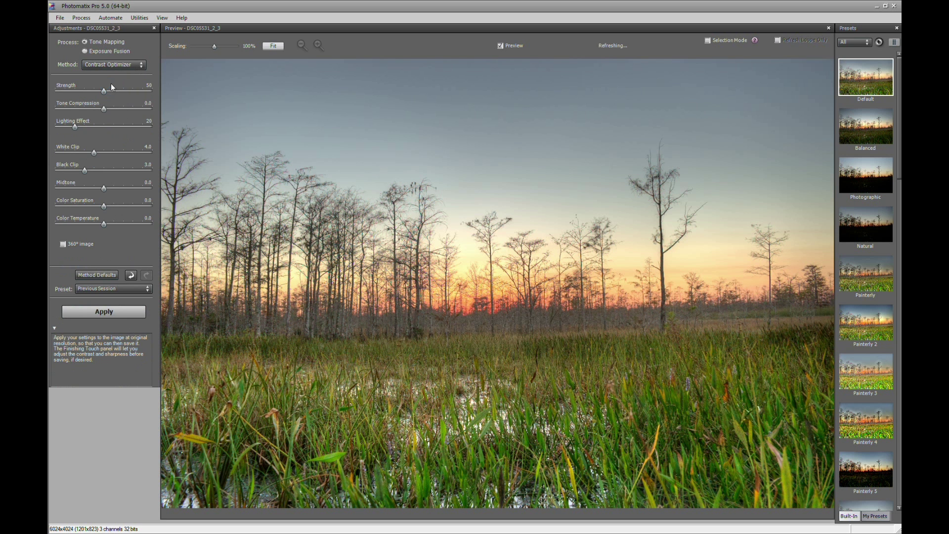
click(111, 64)
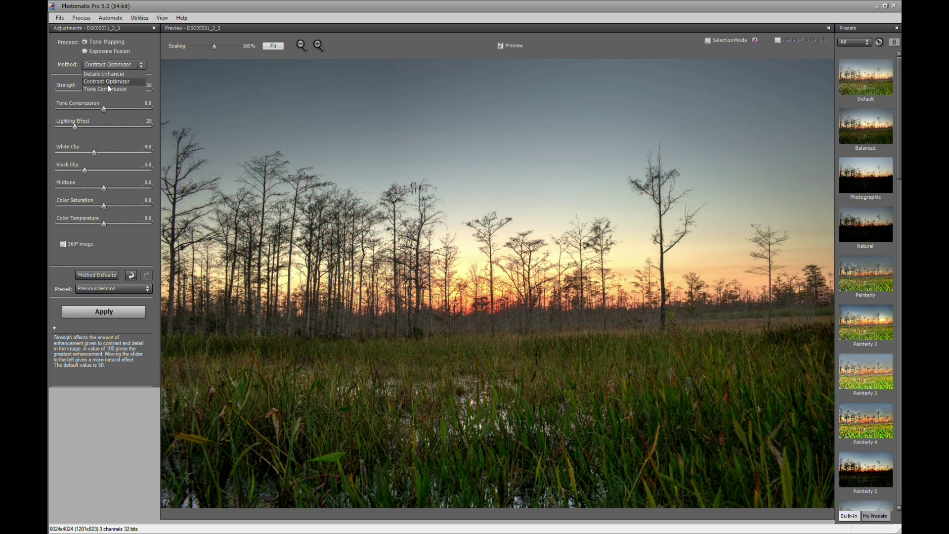
click(108, 86)
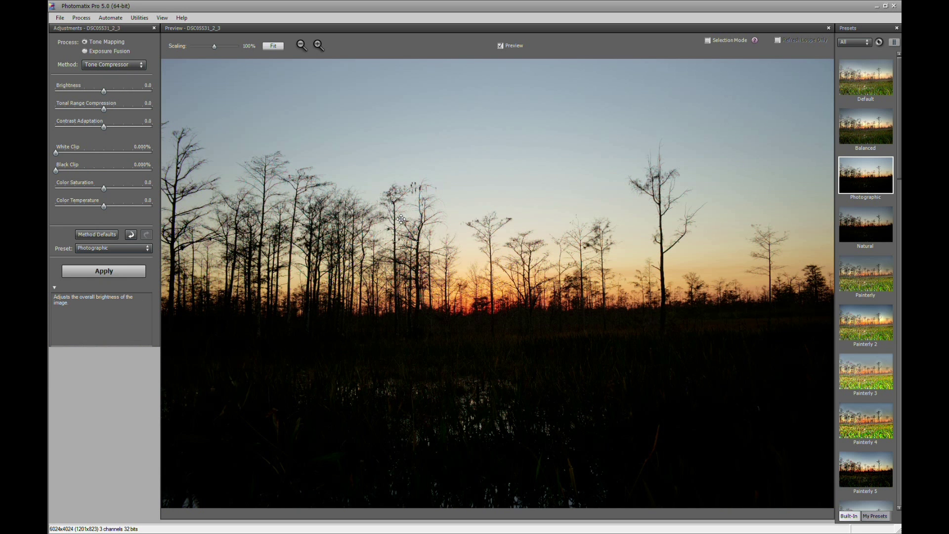
click(107, 65)
click(110, 74)
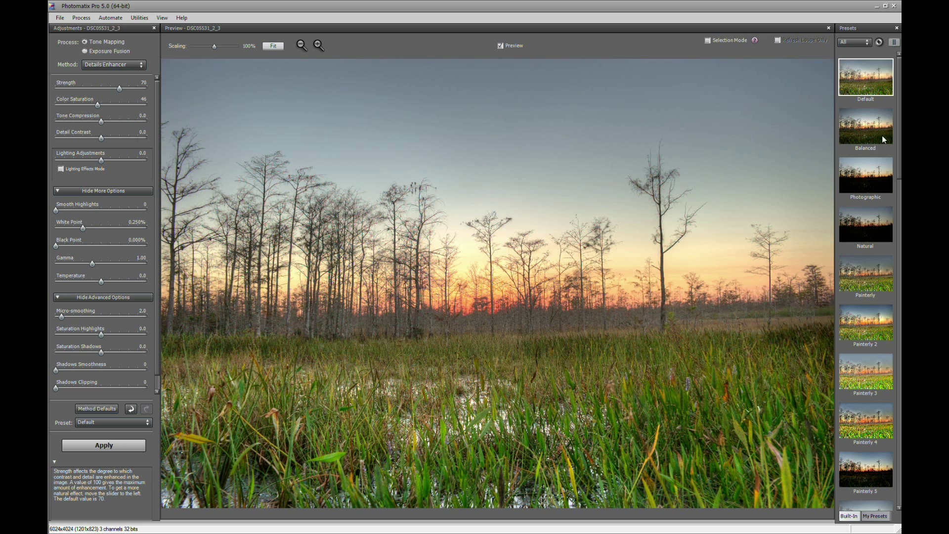
click(859, 129)
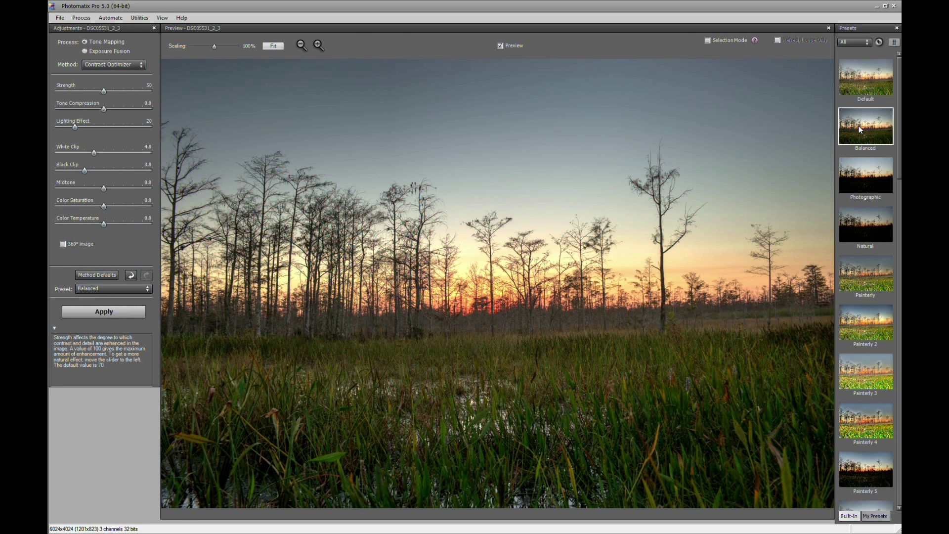
click(870, 178)
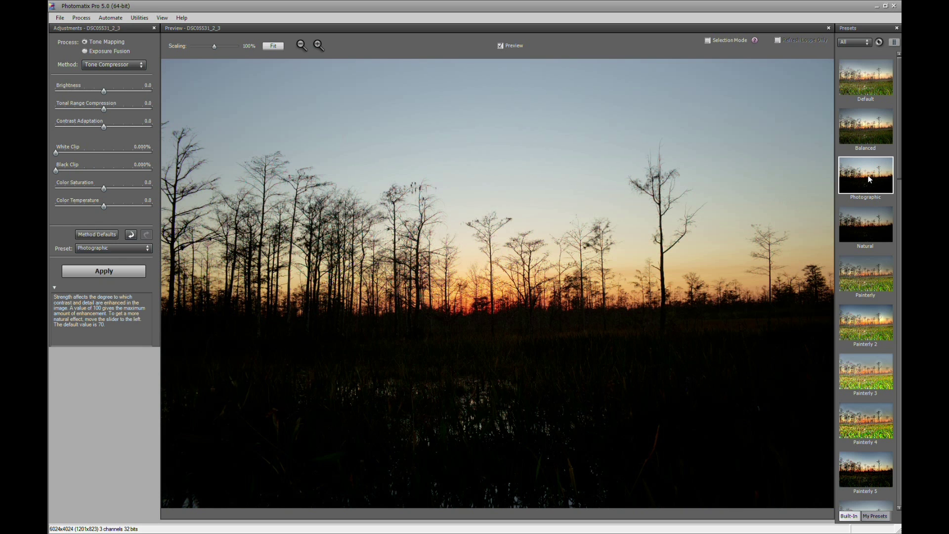
click(855, 84)
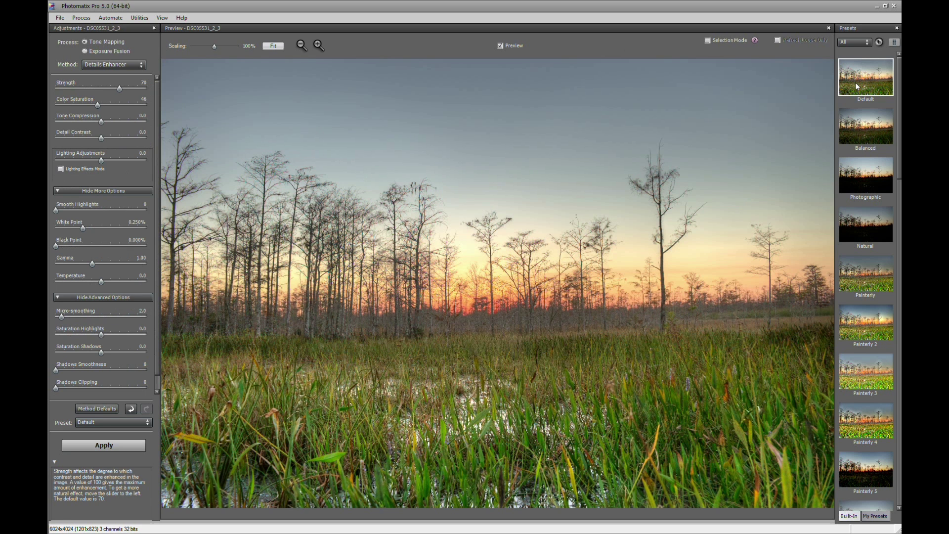
click(500, 46)
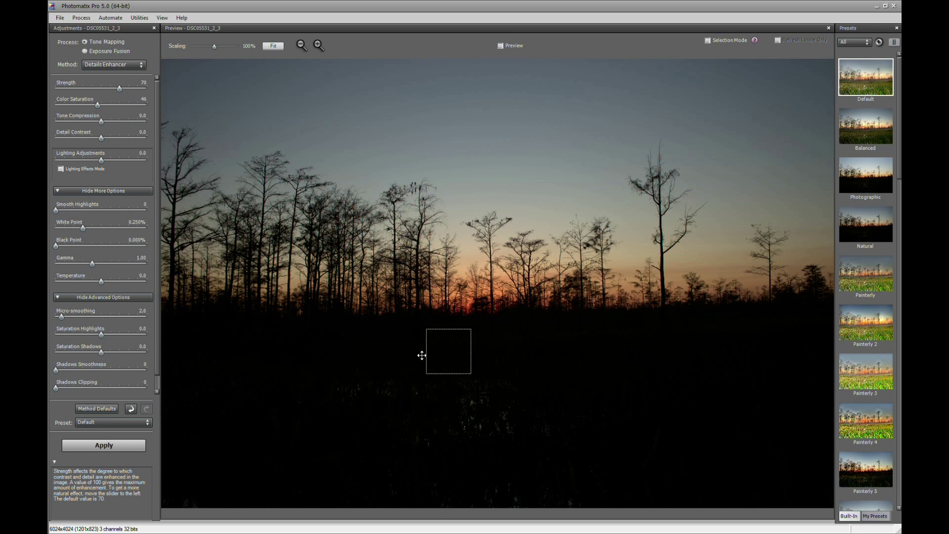
click(500, 45)
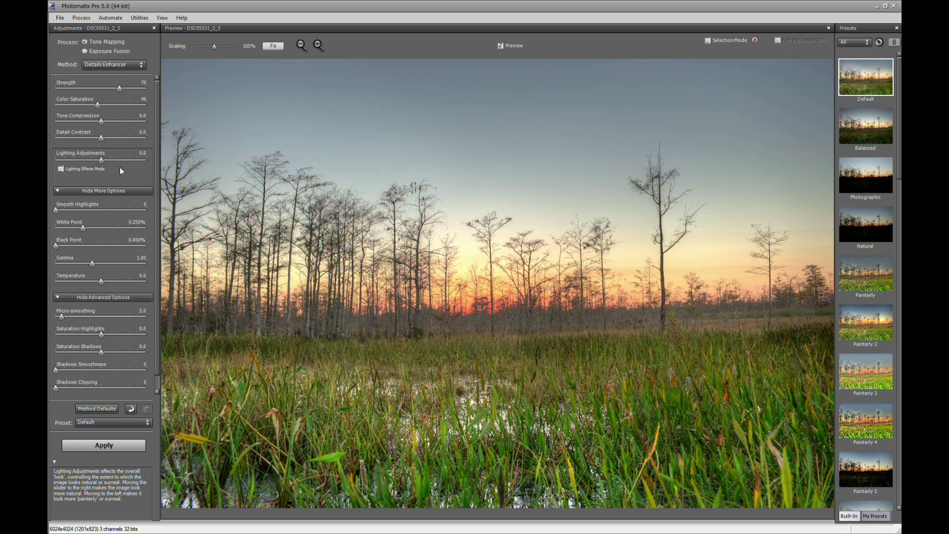
Compare the Default and Painterly 2, 3 and 4 presets, settling on Painterly 2.
click(843, 83)
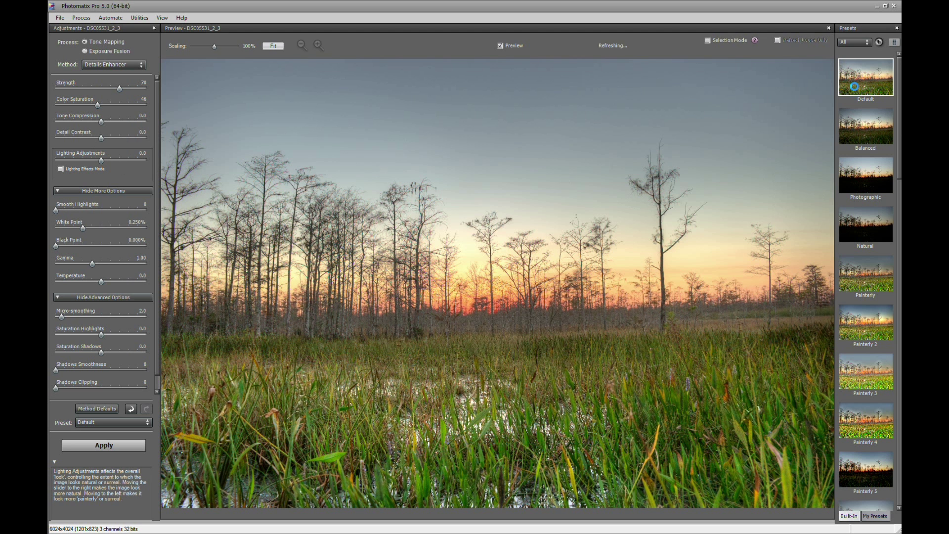
click(872, 327)
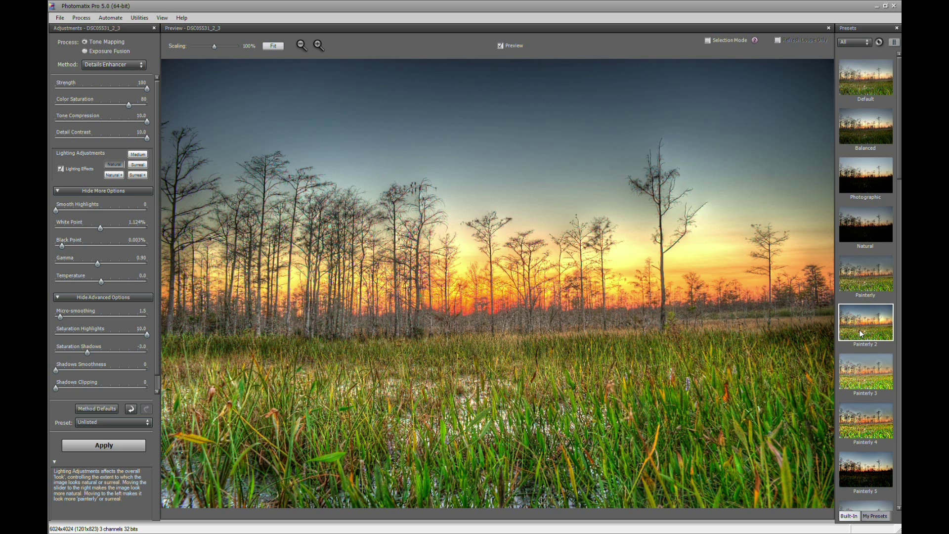
click(860, 371)
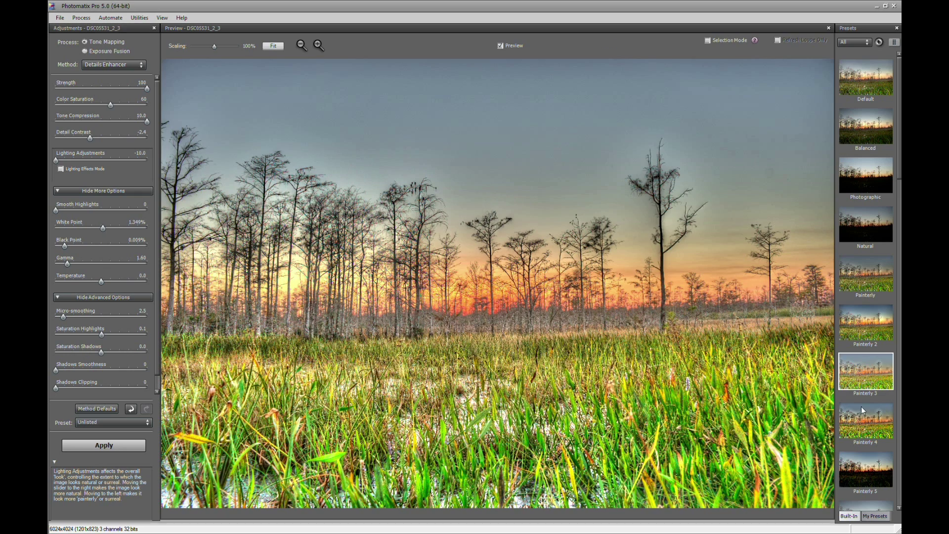
click(862, 418)
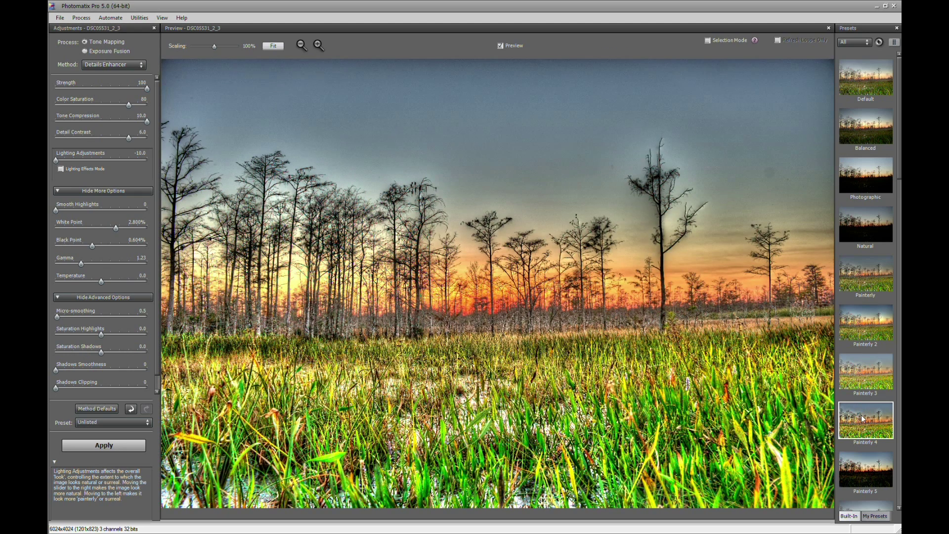
click(859, 324)
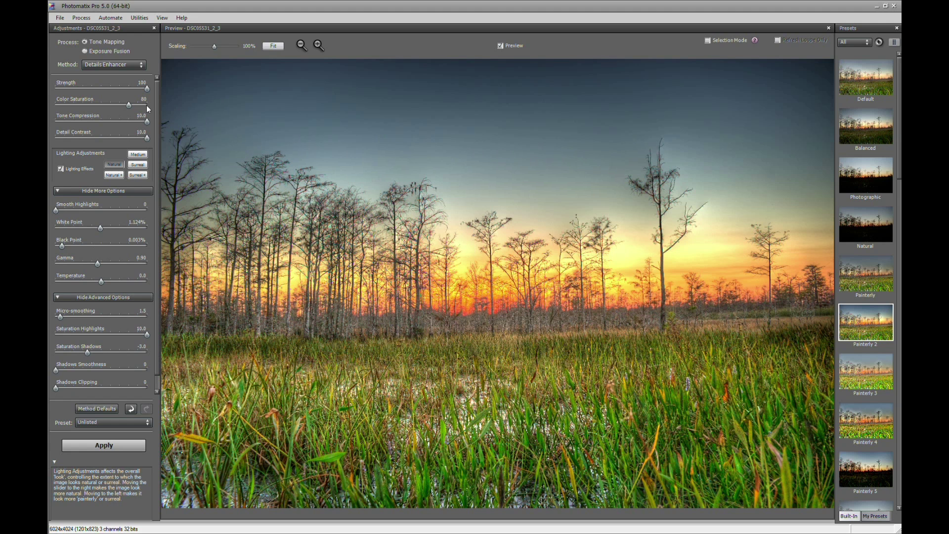
click(146, 89)
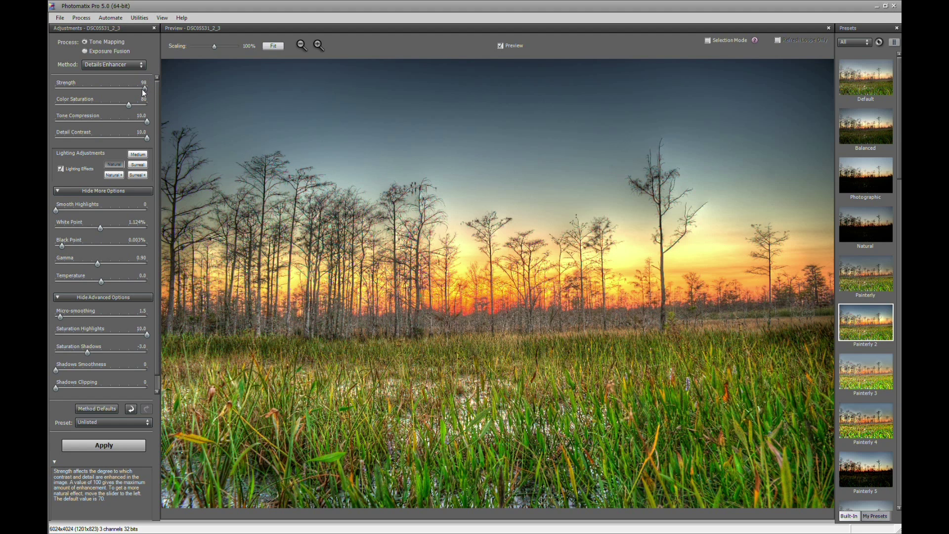
Drop detail Strength to 0 for comparison, then bring it back up to 75.
drag(131, 89, 121, 97)
click(123, 89)
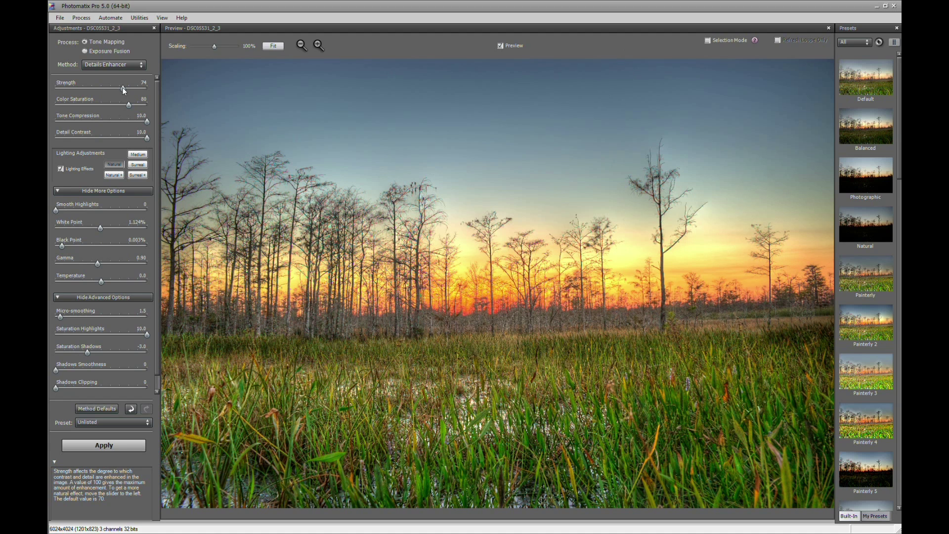
drag(123, 89, 64, 91)
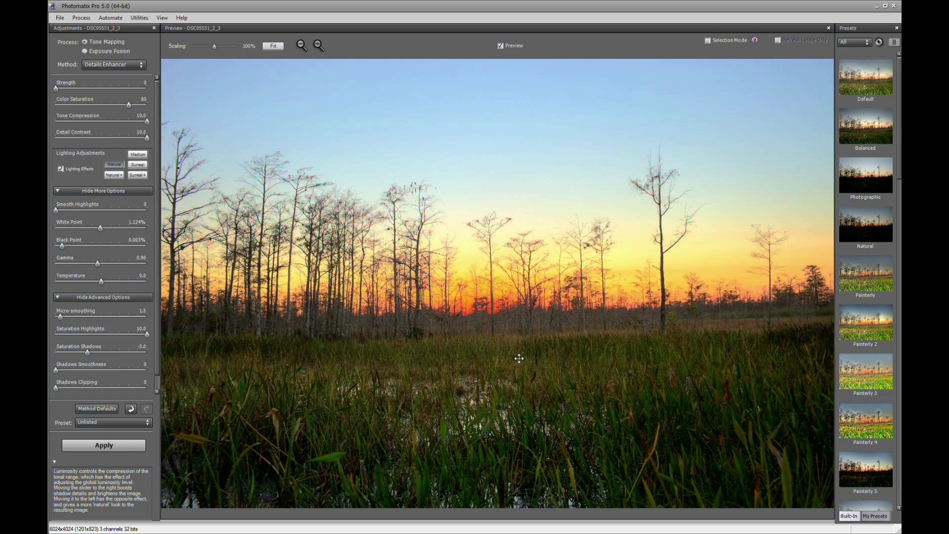
click(55, 89)
drag(56, 90, 124, 90)
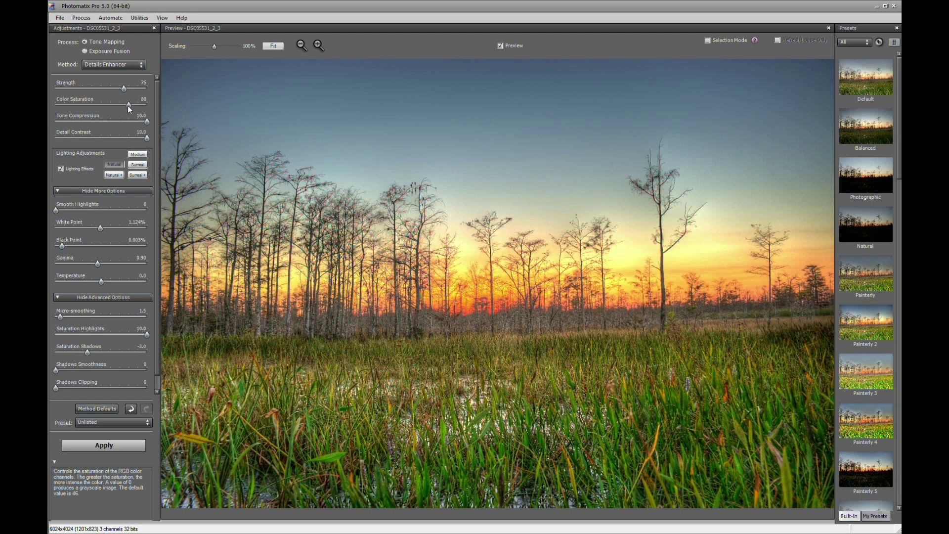
Set Color Saturation to 100, ease Tone Compression slightly, and lower Detail Contrast to 5.7.
drag(129, 105, 148, 106)
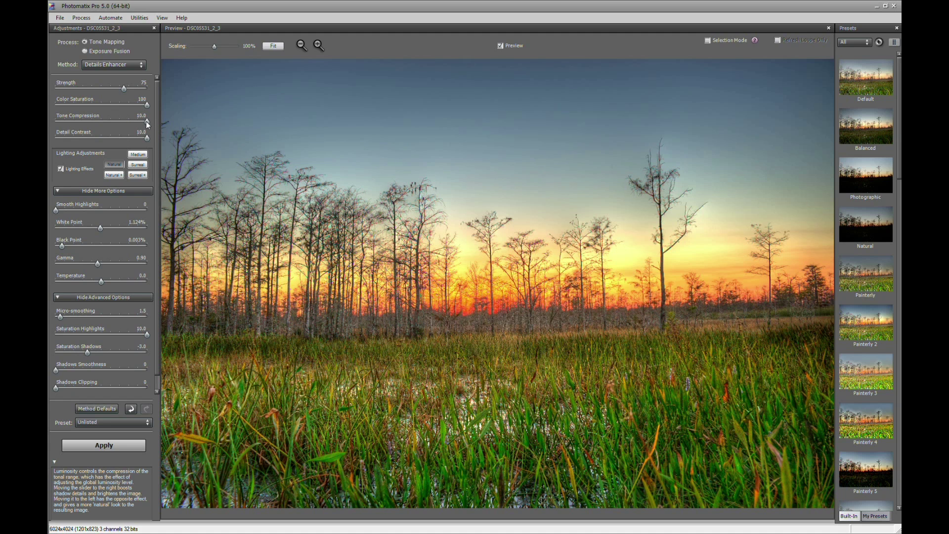
mouse_move(147, 124)
mouse_down()
mouse_move(125, 122)
mouse_move(148, 121)
mouse_up()
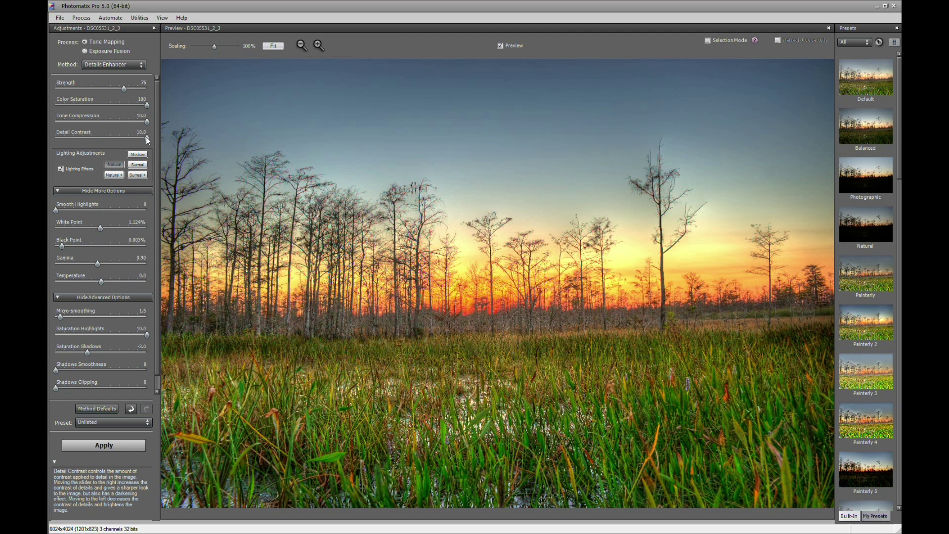
drag(147, 138, 127, 141)
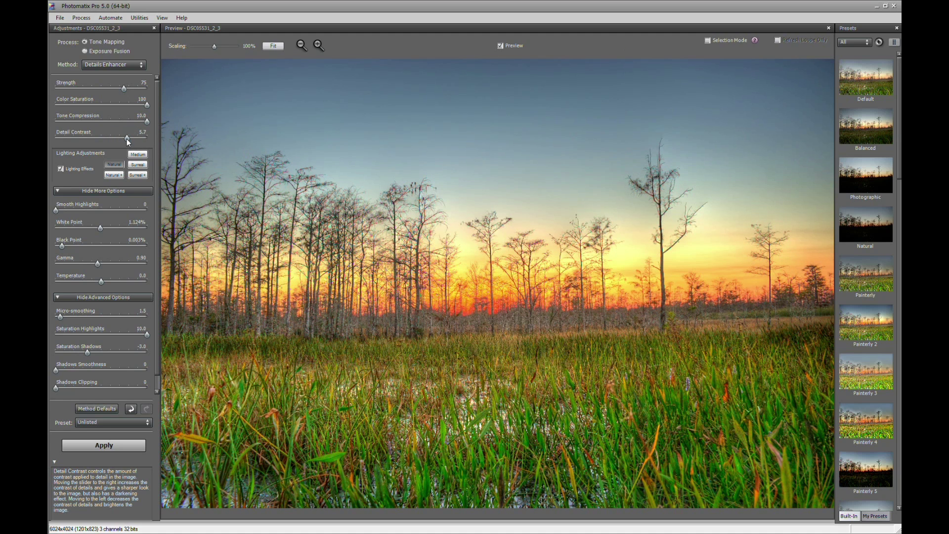
Try Surreal, Natural+ and manual lighting at -5.0, settling on Natural with Lighting Effects on.
click(138, 165)
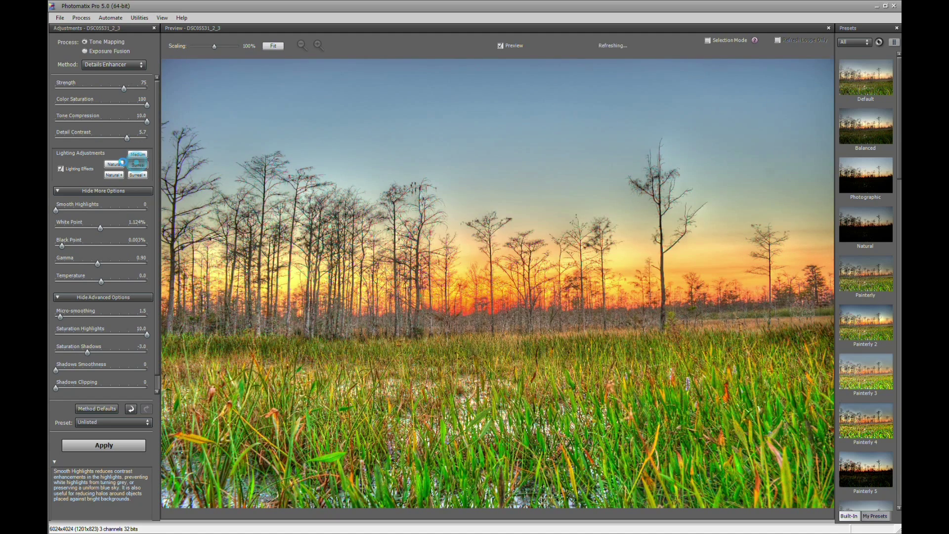
click(114, 164)
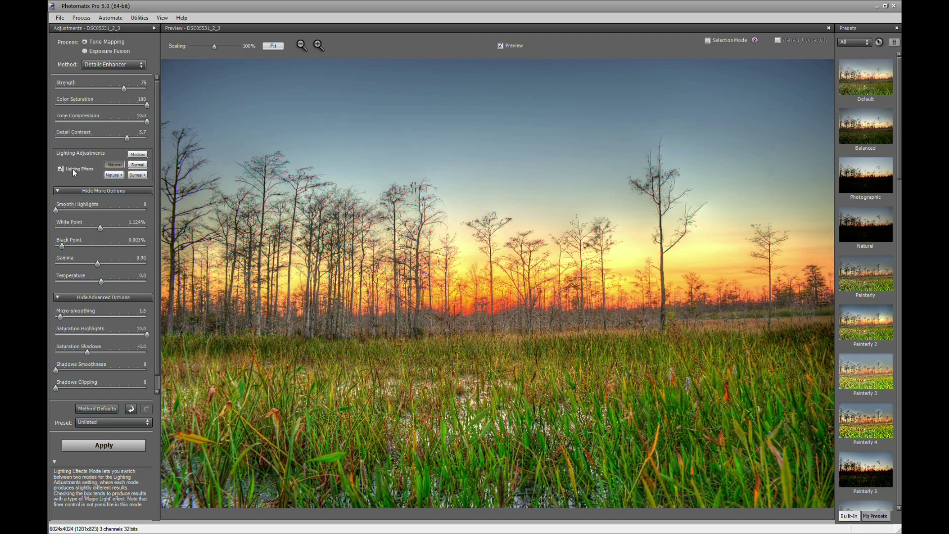
click(60, 169)
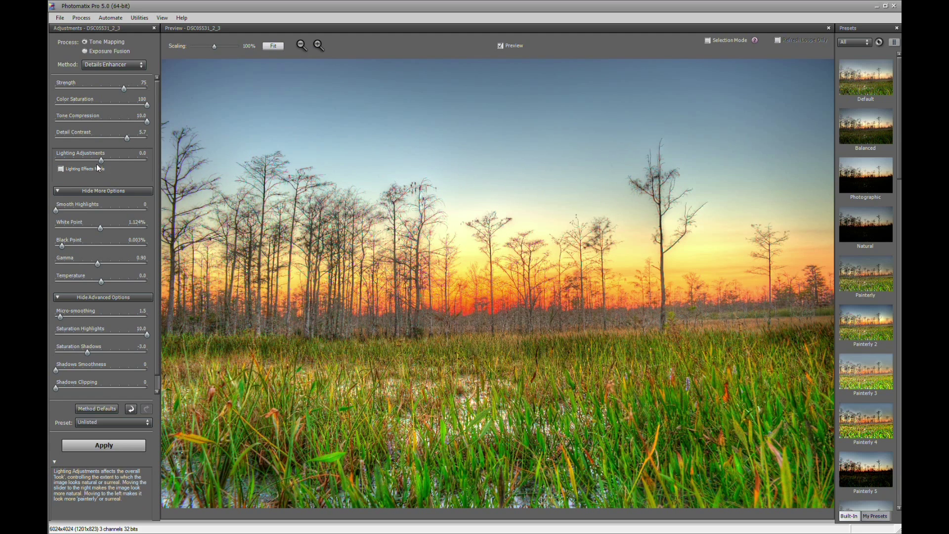
drag(101, 160, 124, 162)
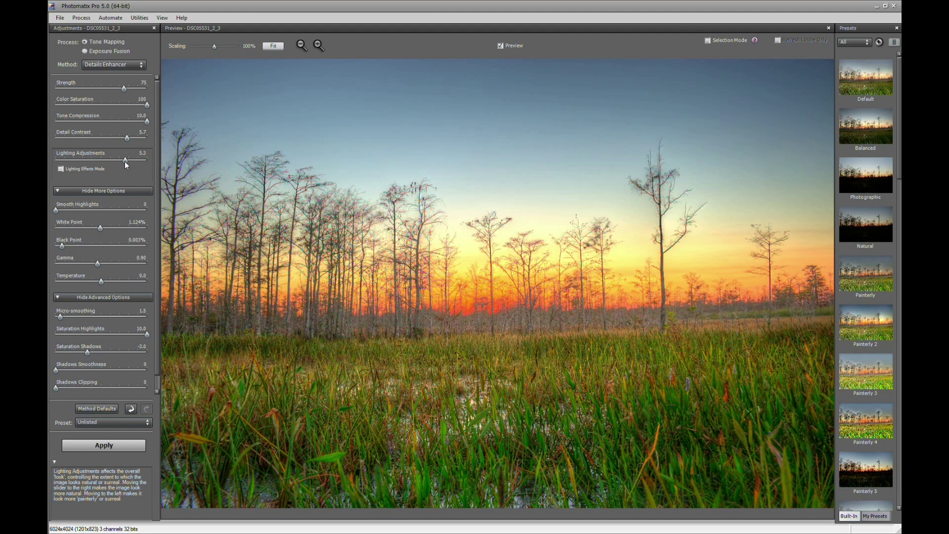
click(76, 169)
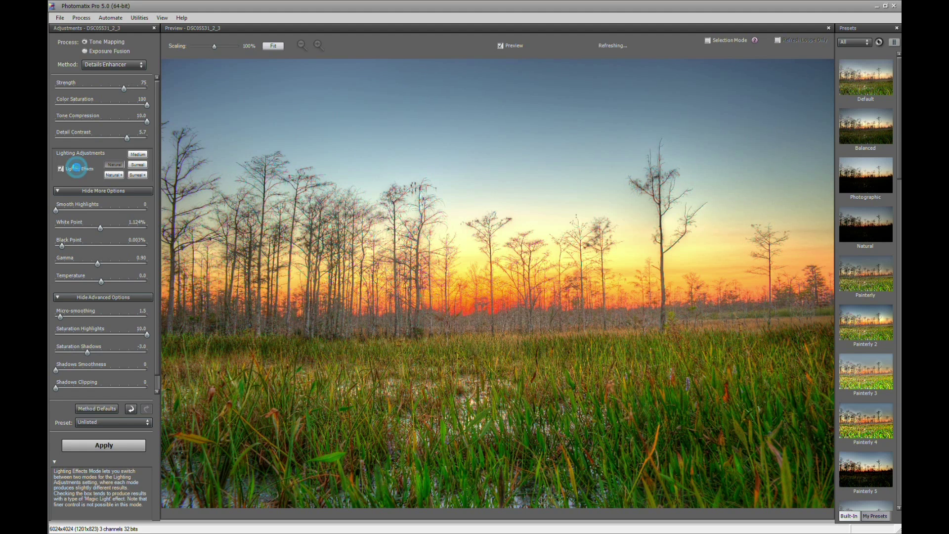
click(113, 176)
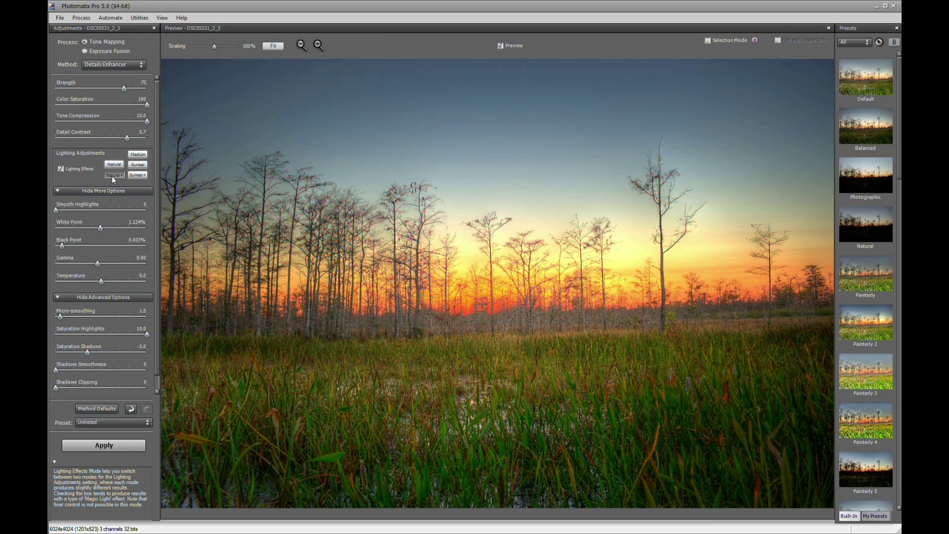
click(112, 165)
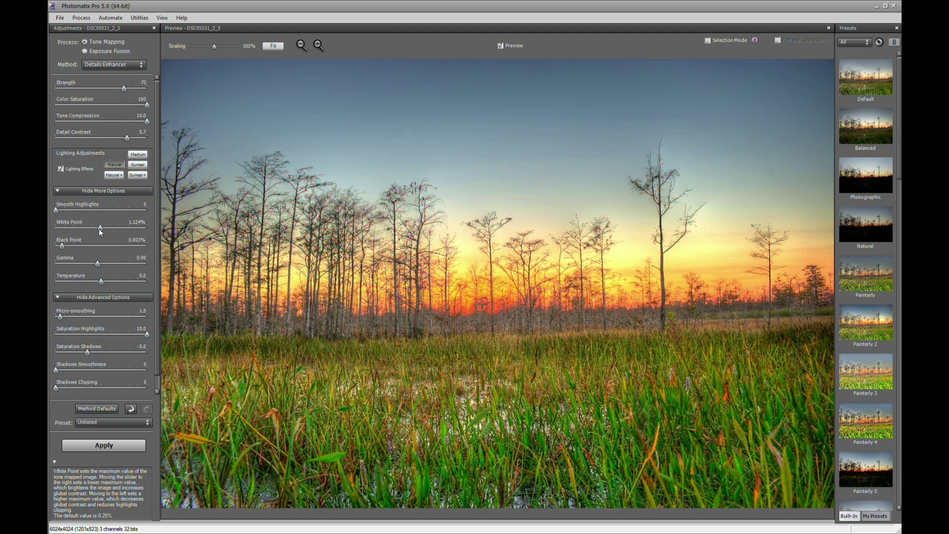
Lower White Point to 0.475%, Gamma to 0.99 and Temperature to -3.5.
drag(99, 229, 89, 229)
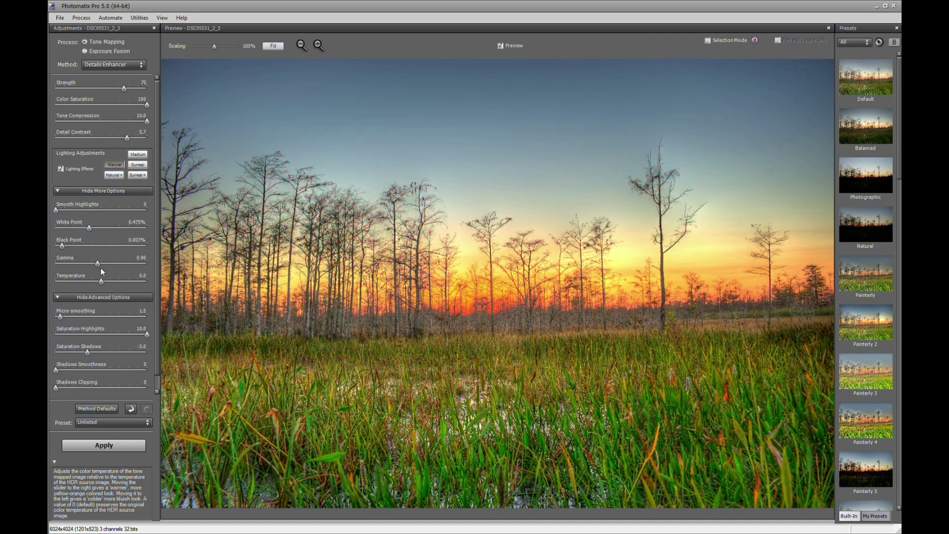
drag(97, 265, 93, 263)
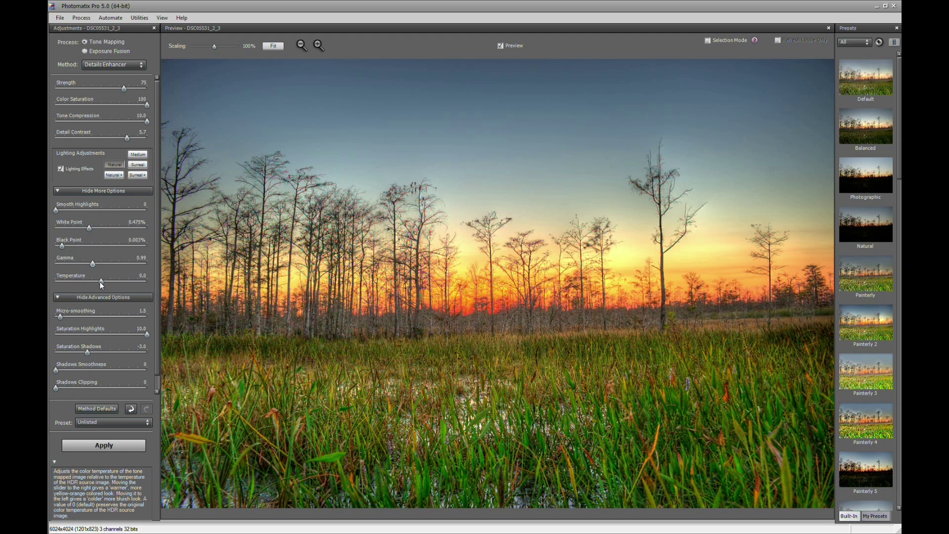
drag(101, 281, 85, 282)
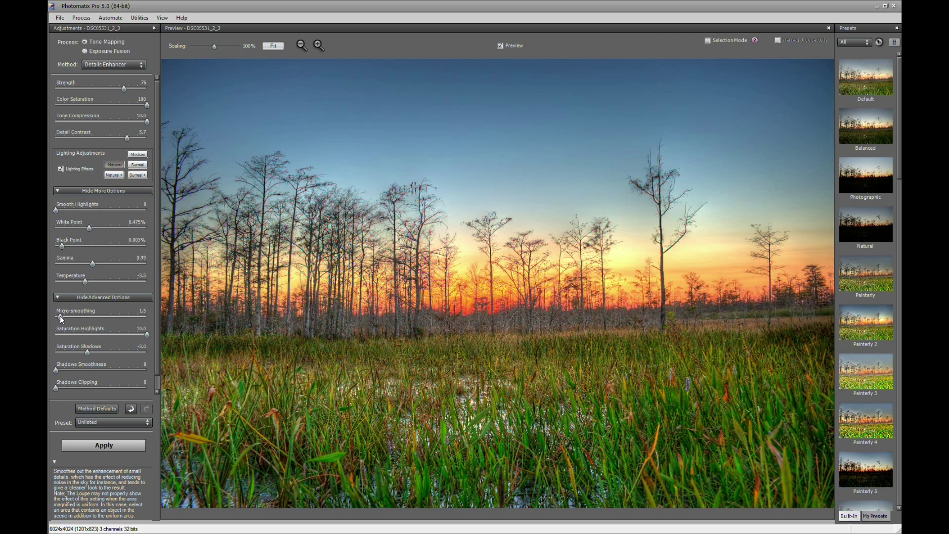
Compare Micro-smoothing values between 0 and 27.2 on the sky, settling at 15.2.
drag(62, 319, 66, 320)
drag(131, 316, 139, 316)
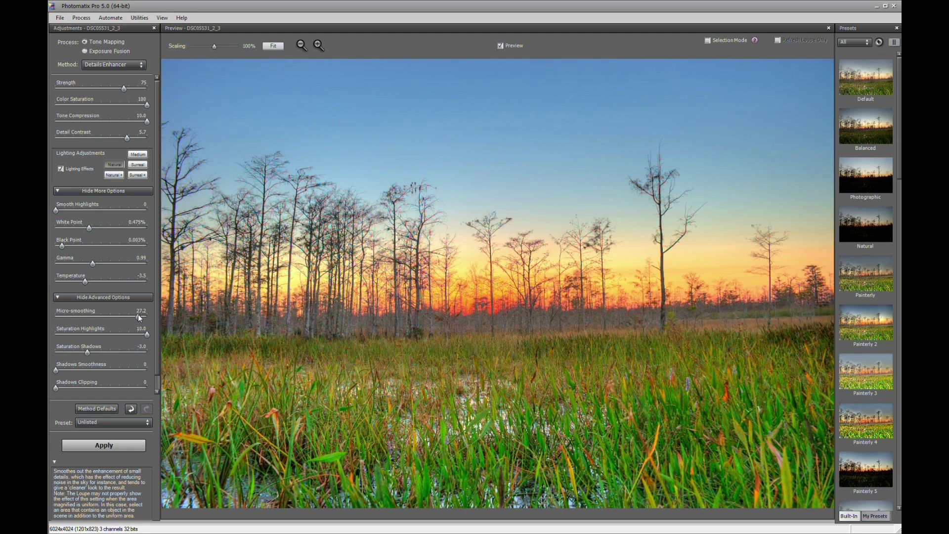
drag(138, 314, 56, 316)
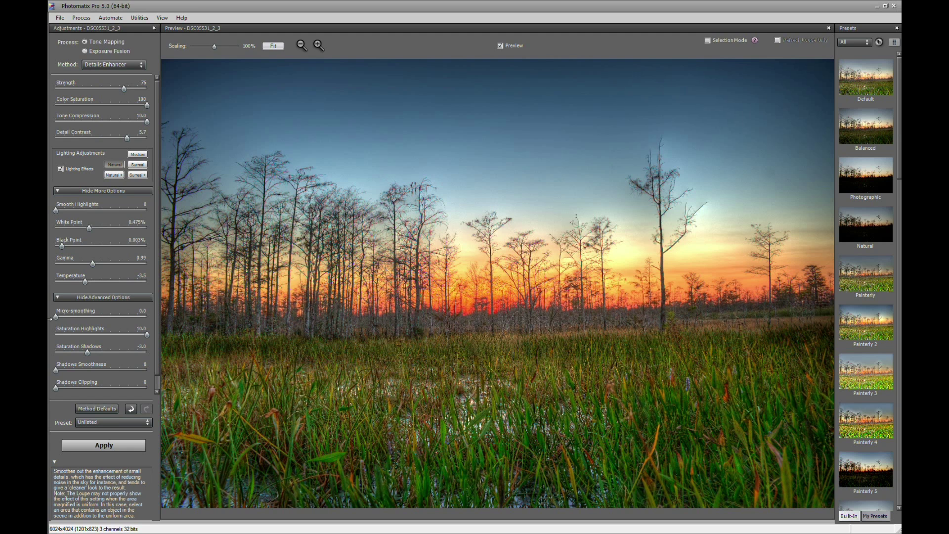
click(86, 316)
click(76, 317)
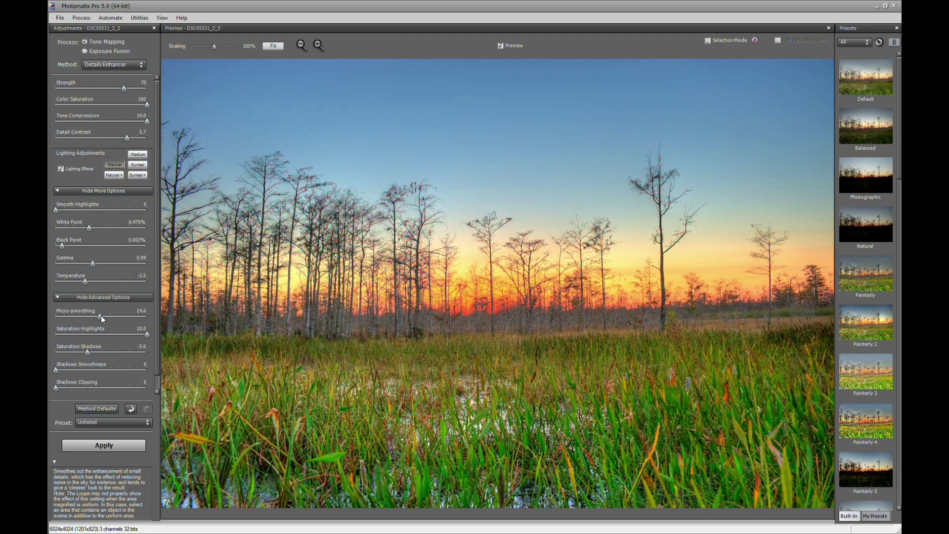
drag(101, 317, 88, 316)
click(114, 316)
click(78, 317)
click(95, 317)
drag(103, 316, 101, 316)
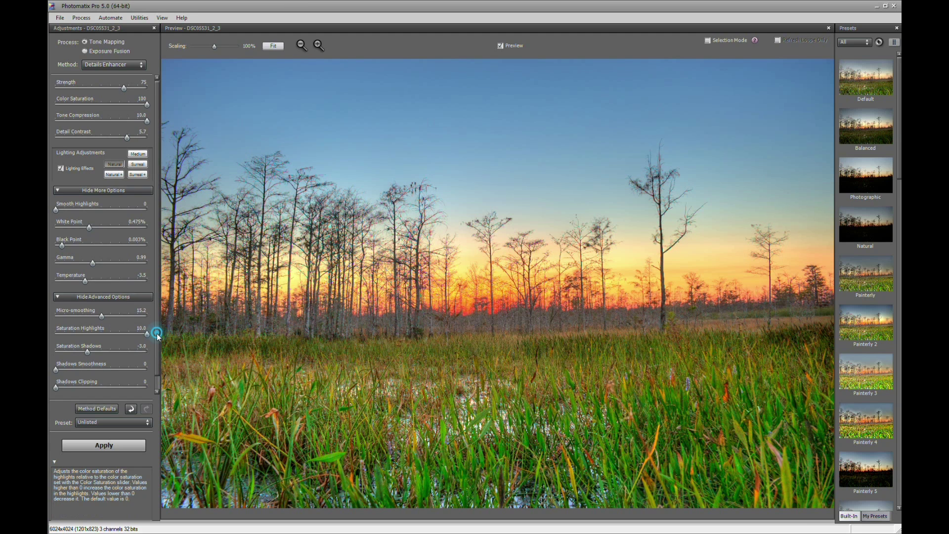
Adjust Gamma to 1.13, White Point 0.401%, Black Point 0.012% and Detail Contrast 2.1.
scroll(152, 332, down, 1)
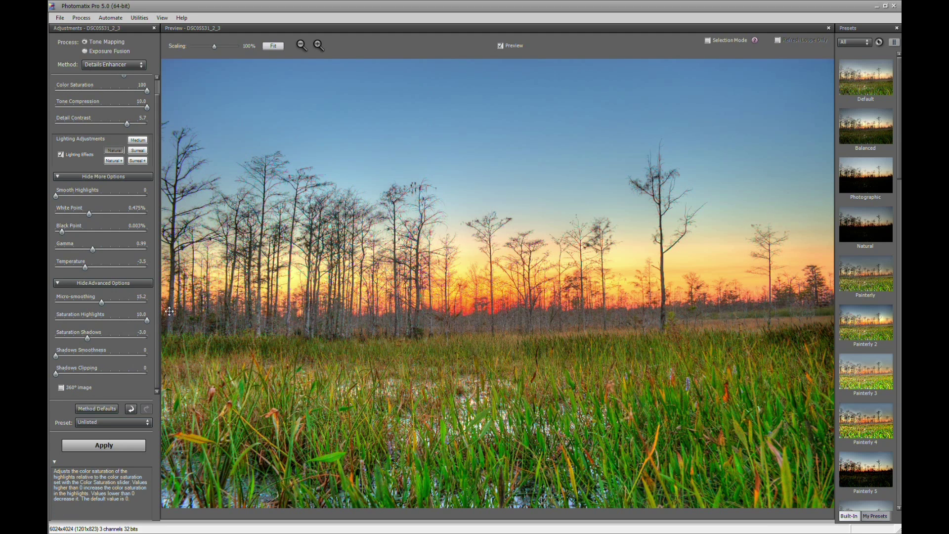
scroll(158, 318, up, 1)
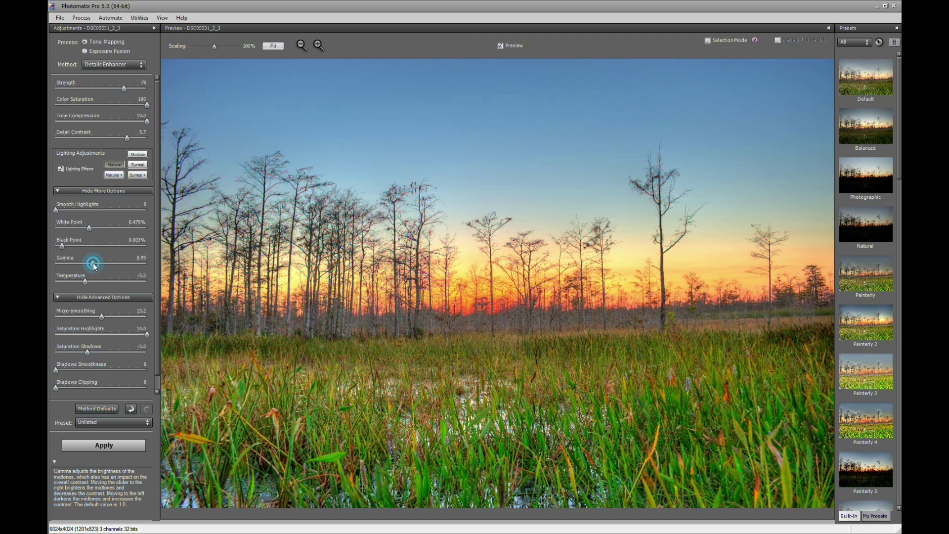
drag(93, 263, 86, 263)
drag(89, 227, 66, 246)
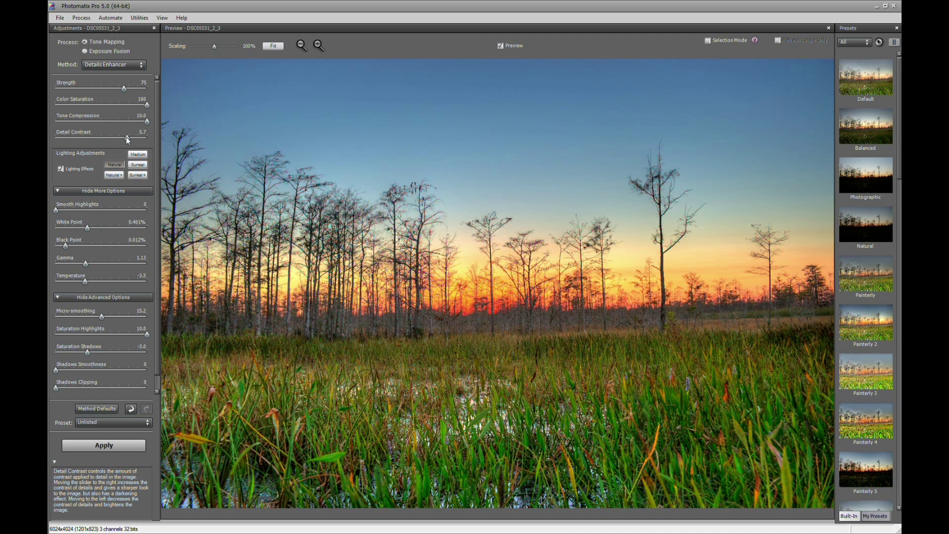
drag(126, 138, 112, 138)
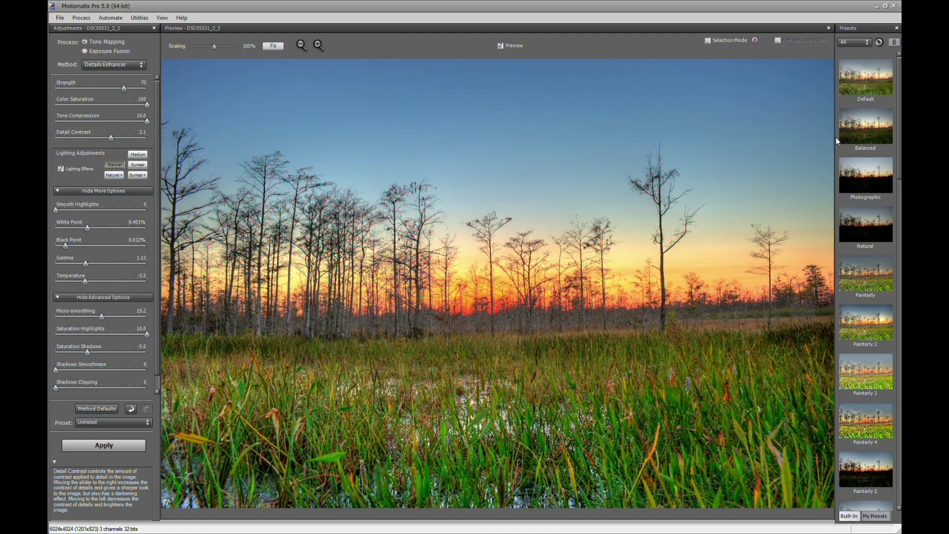
click(862, 83)
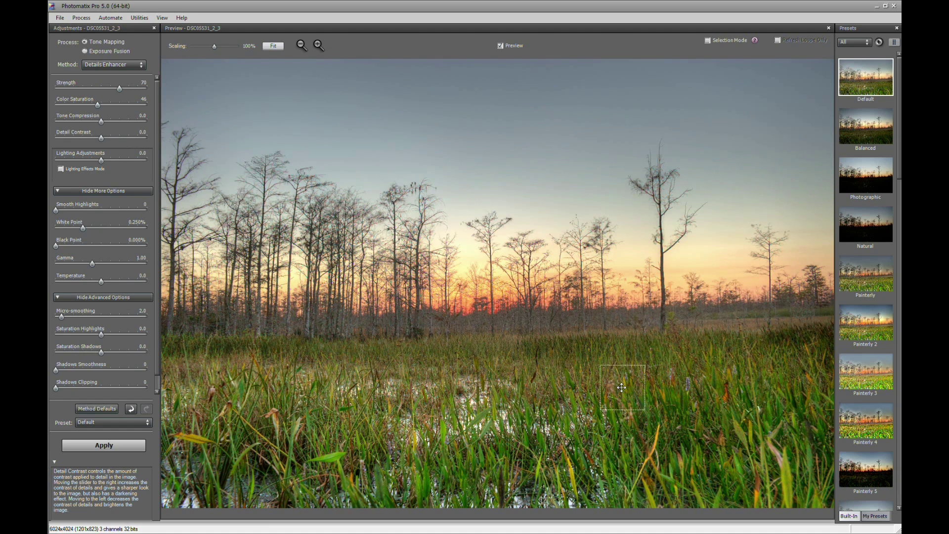
click(131, 409)
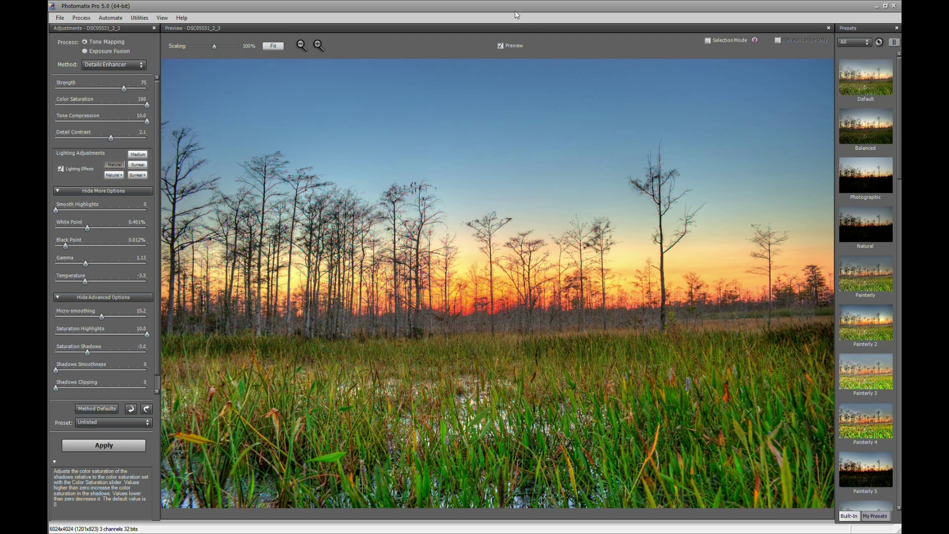
click(500, 46)
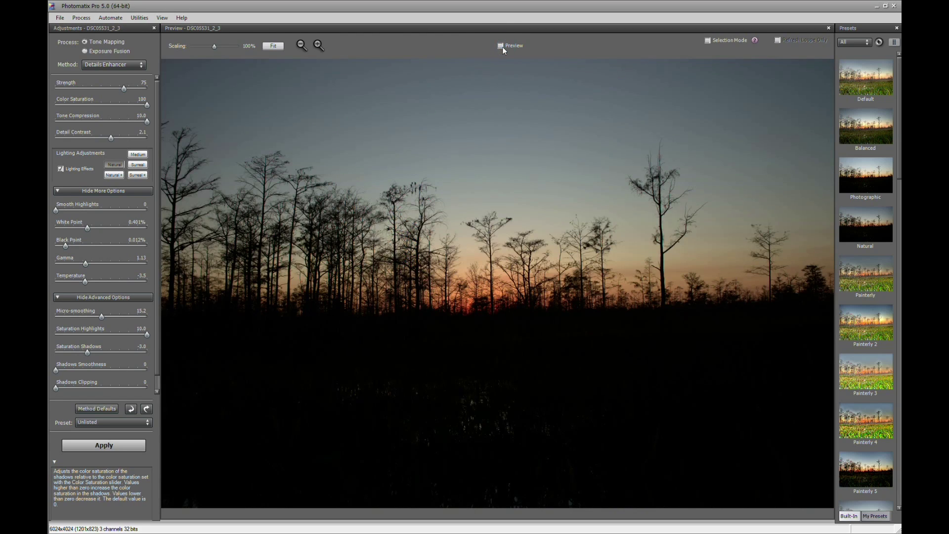
click(501, 46)
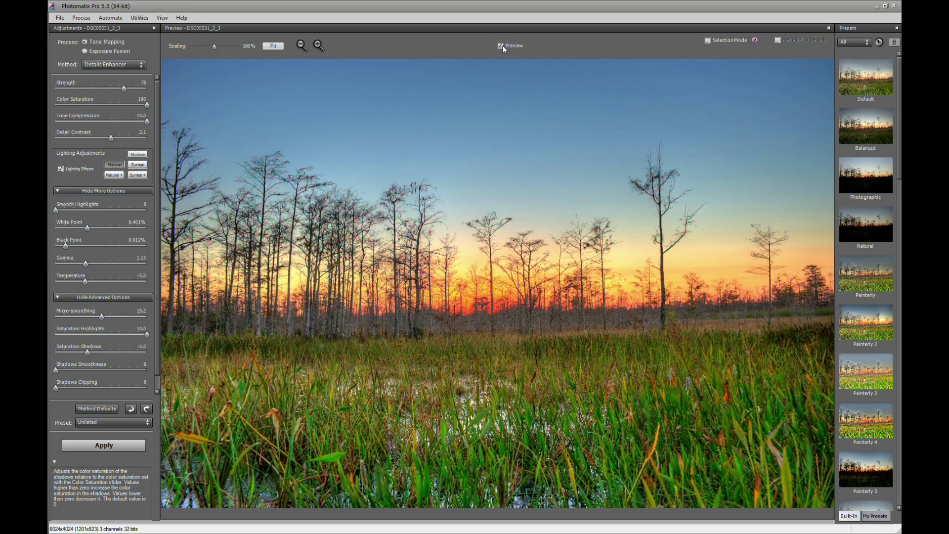
click(188, 82)
Switch the tone mapping method to Contrast Optimizer with the Balanced preset.
click(139, 67)
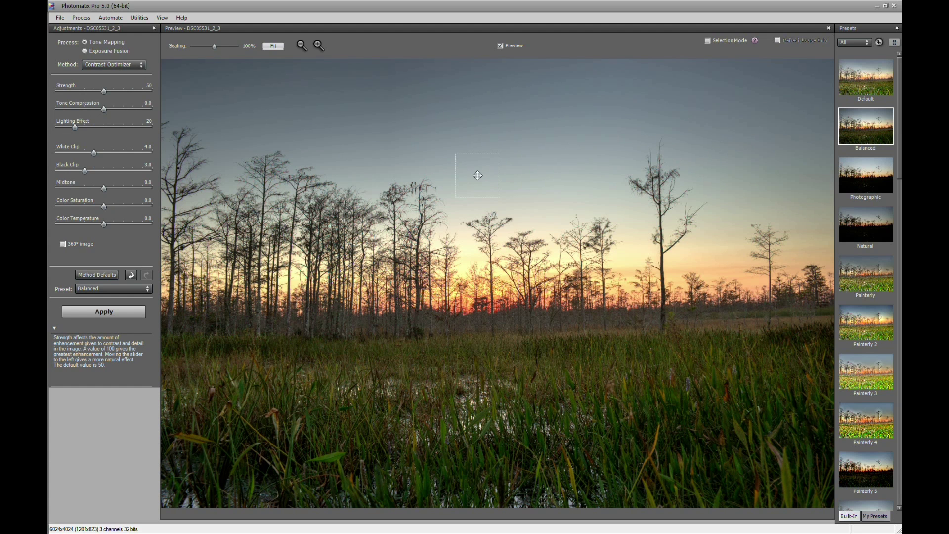
click(131, 275)
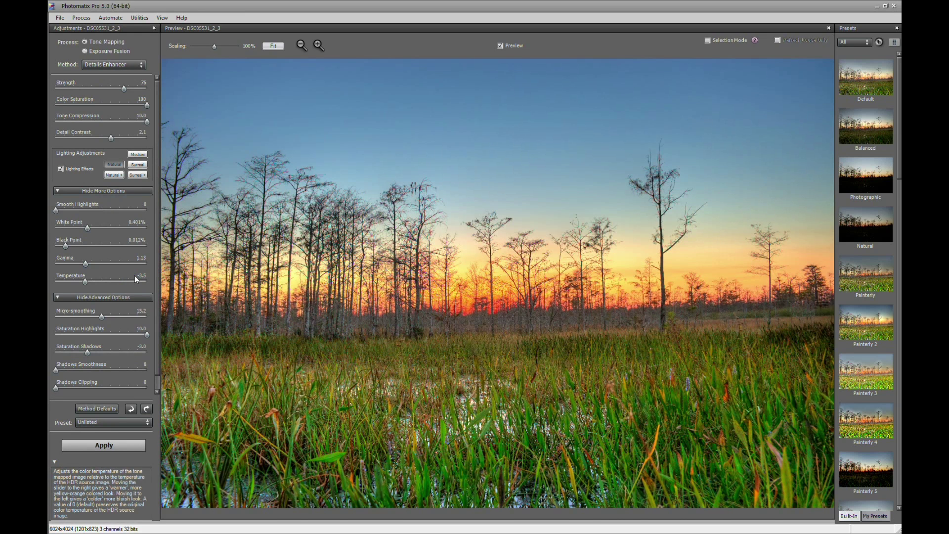
click(145, 410)
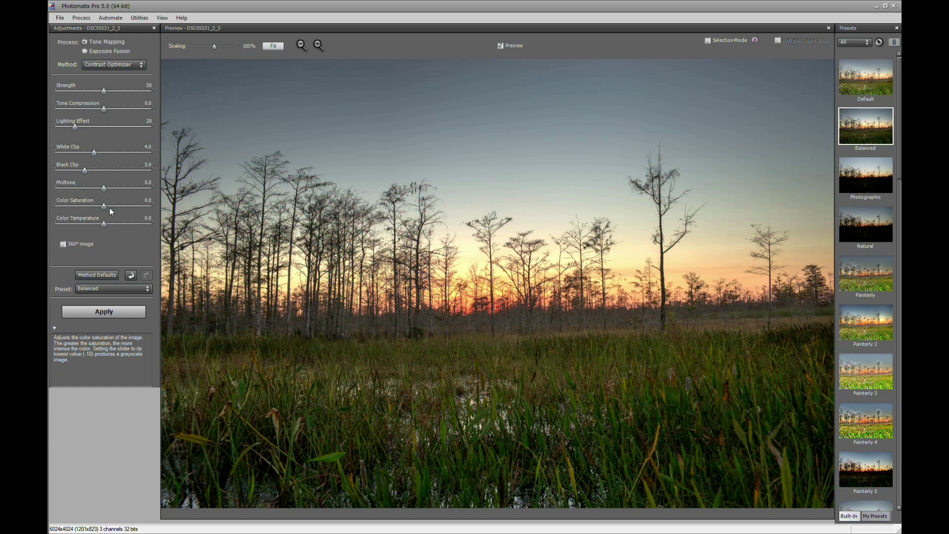
Raise Midtone to 4.9 and Color Saturation, cool Color Temperature to -2.8, Tone Compression 1.4.
drag(103, 189, 127, 189)
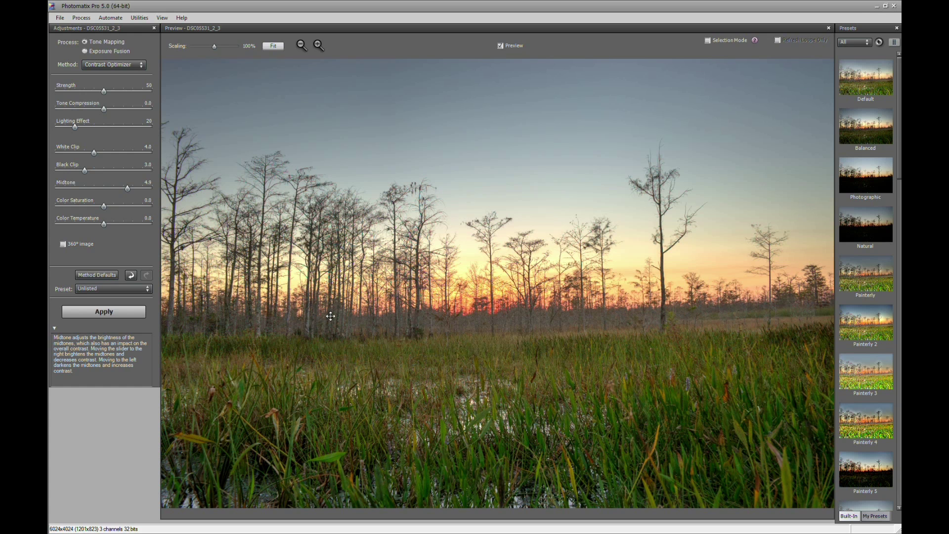
drag(104, 209, 130, 208)
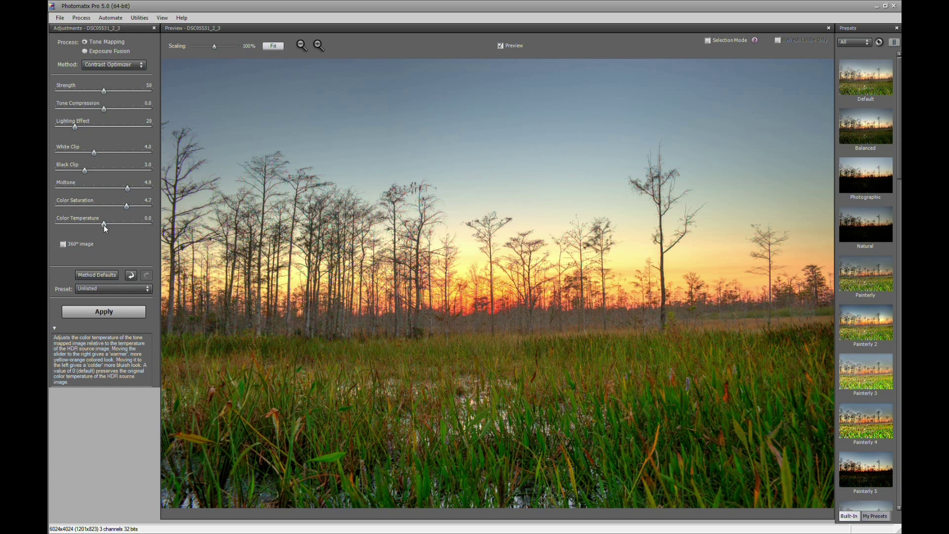
drag(101, 226, 91, 227)
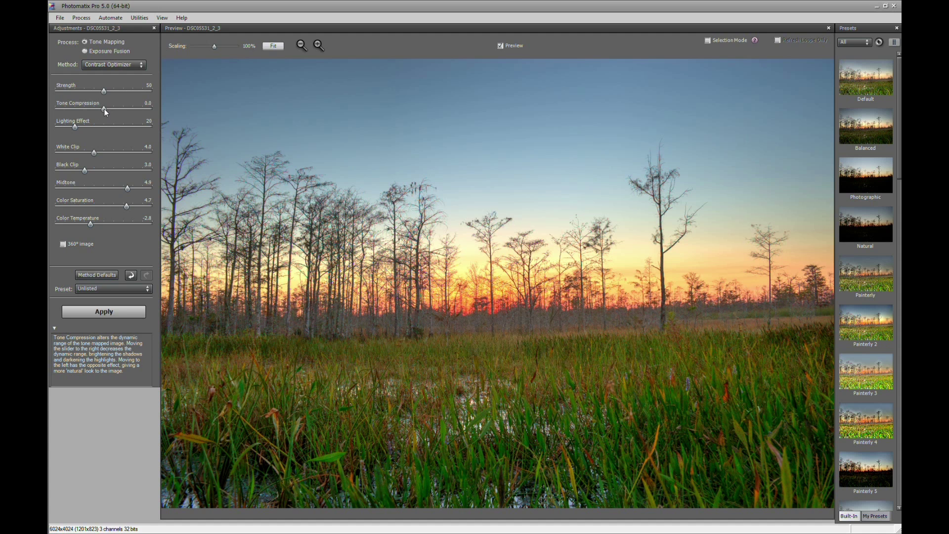
mouse_move(103, 108)
mouse_down()
mouse_move(92, 108)
mouse_move(114, 108)
mouse_move(109, 92)
mouse_up()
Set Strength to 57, Lighting Effect 42, White Clip 3.5 and Black Clip 4.4.
click(122, 91)
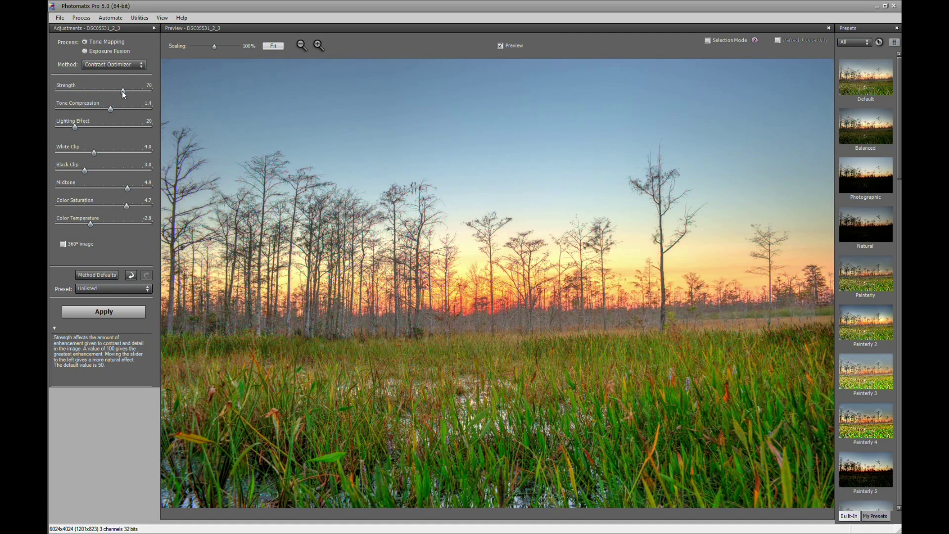
drag(114, 94, 110, 92)
click(97, 127)
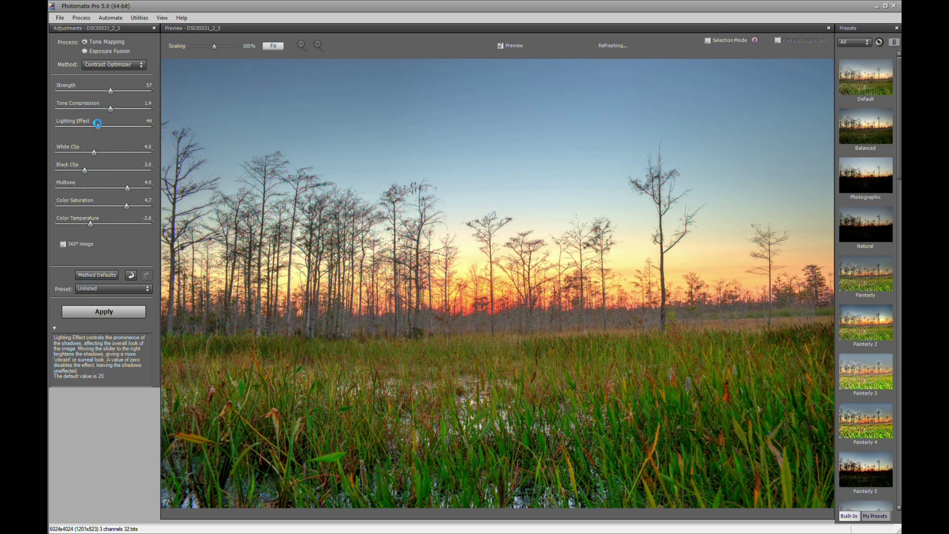
drag(97, 123, 96, 124)
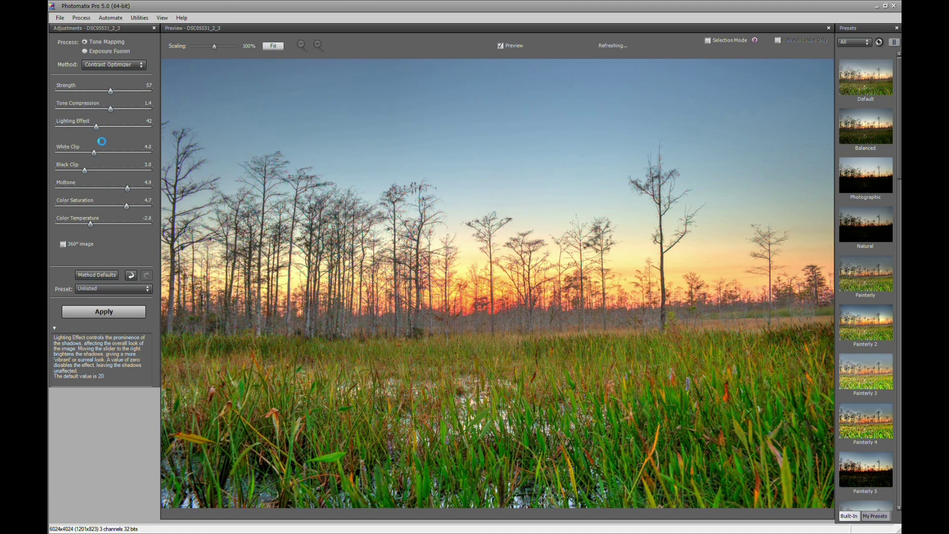
click(92, 154)
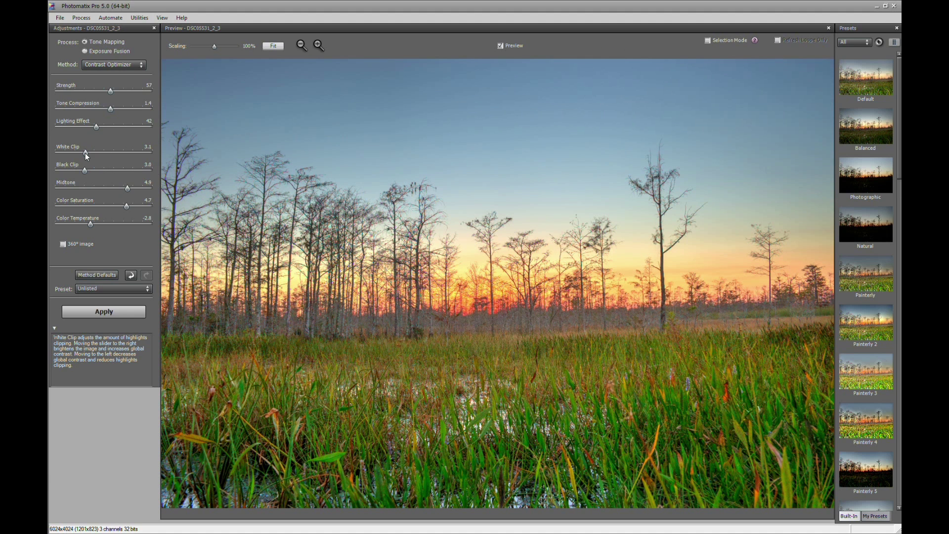
drag(84, 169, 117, 188)
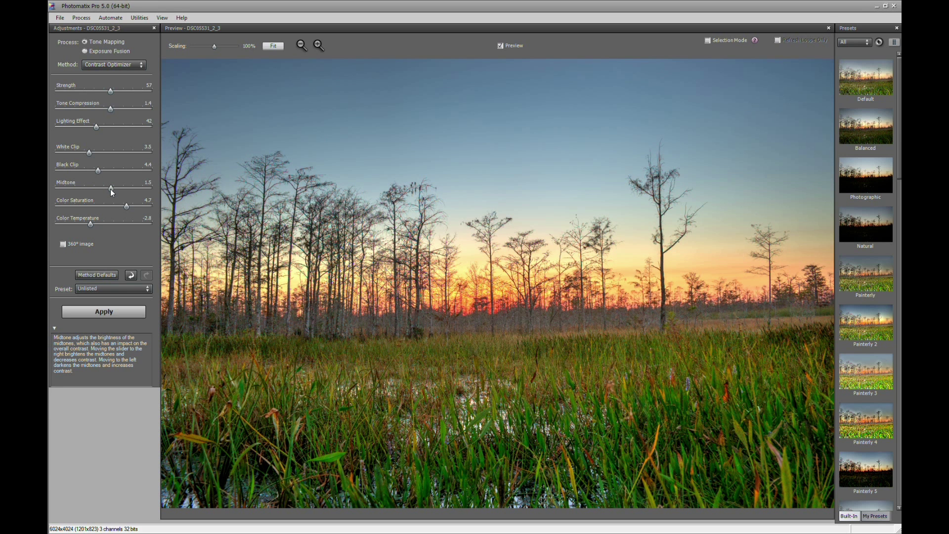
Pick the Tone Compressor method, briefly try Exposure Fusion, then return to Tone Mapping.
click(118, 64)
click(117, 89)
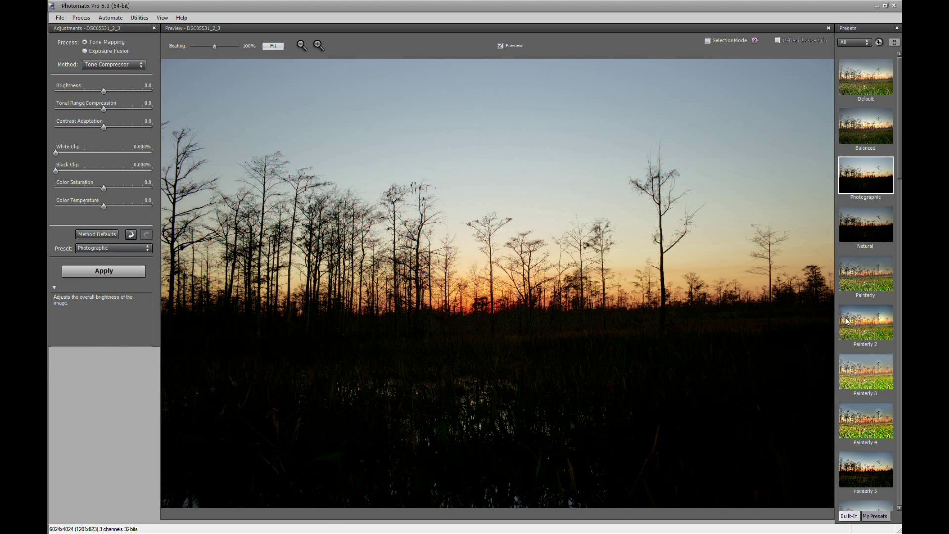
click(85, 51)
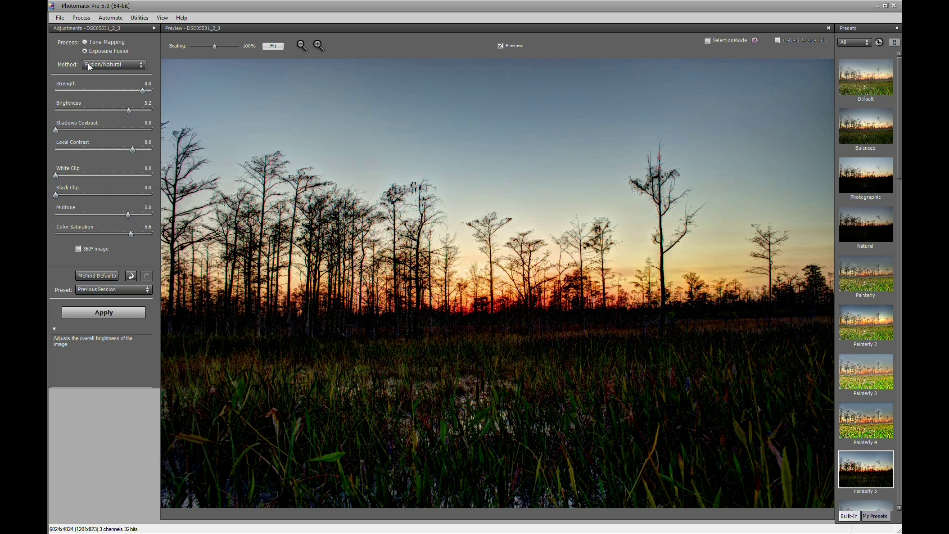
click(95, 43)
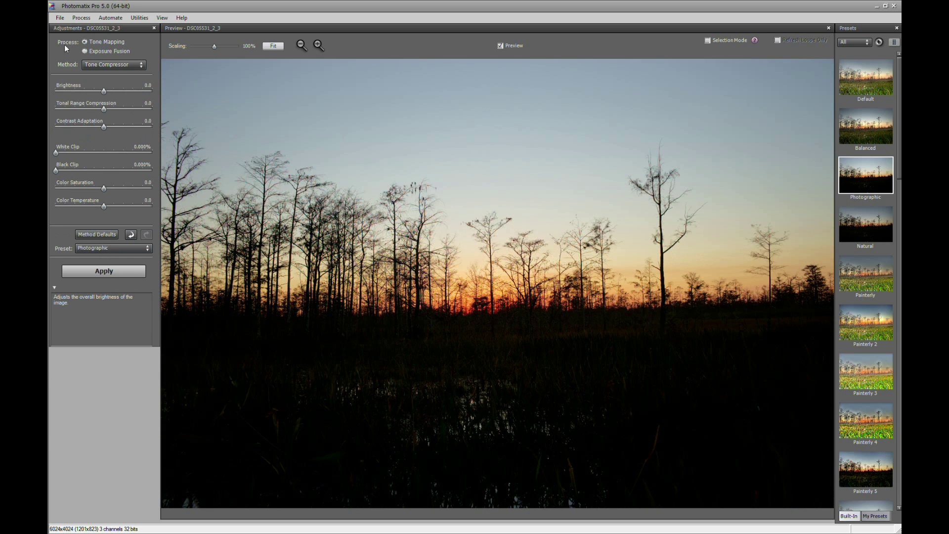
click(106, 65)
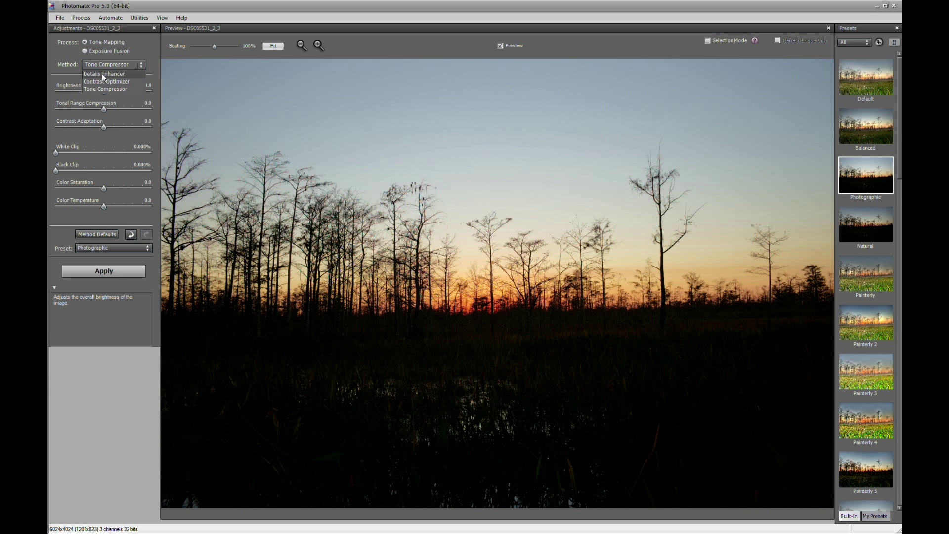
Set Tone Compressor to Tonal Range Compression 3.6, Saturation 3.1, Temperature -2.8, Brightness 4.5.
click(102, 89)
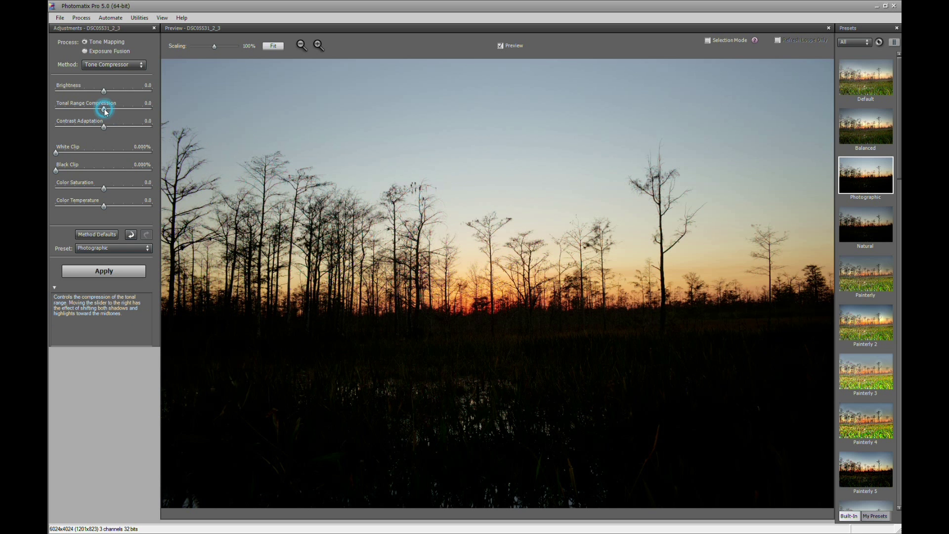
drag(105, 109, 129, 128)
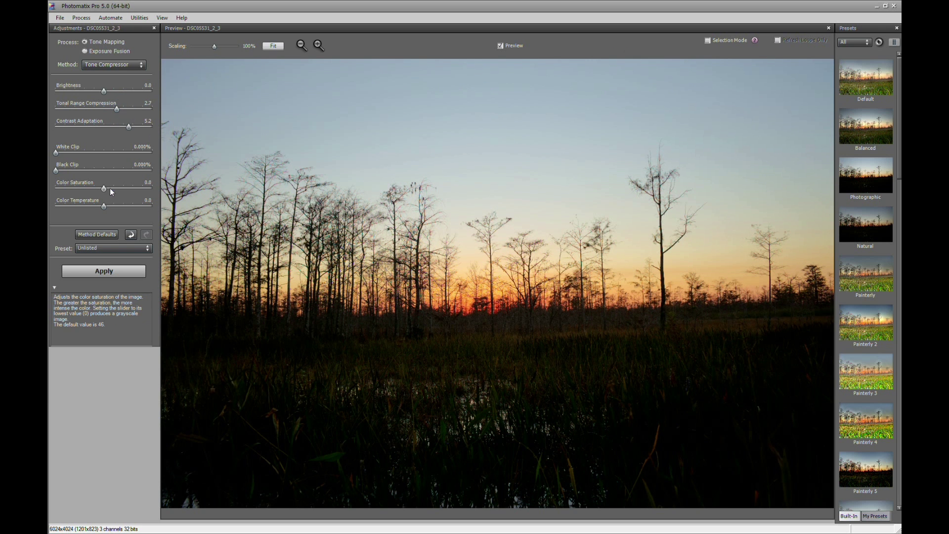
drag(116, 188, 90, 207)
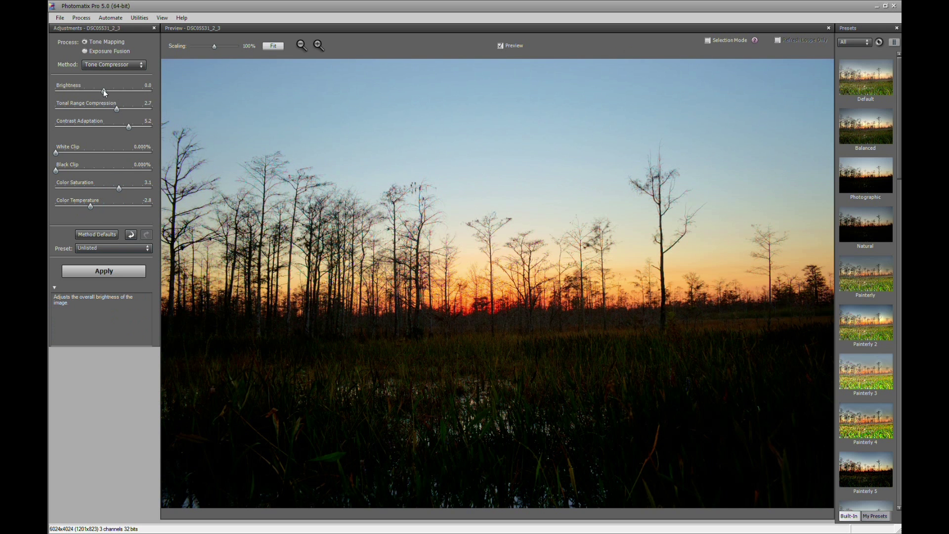
drag(104, 90, 122, 92)
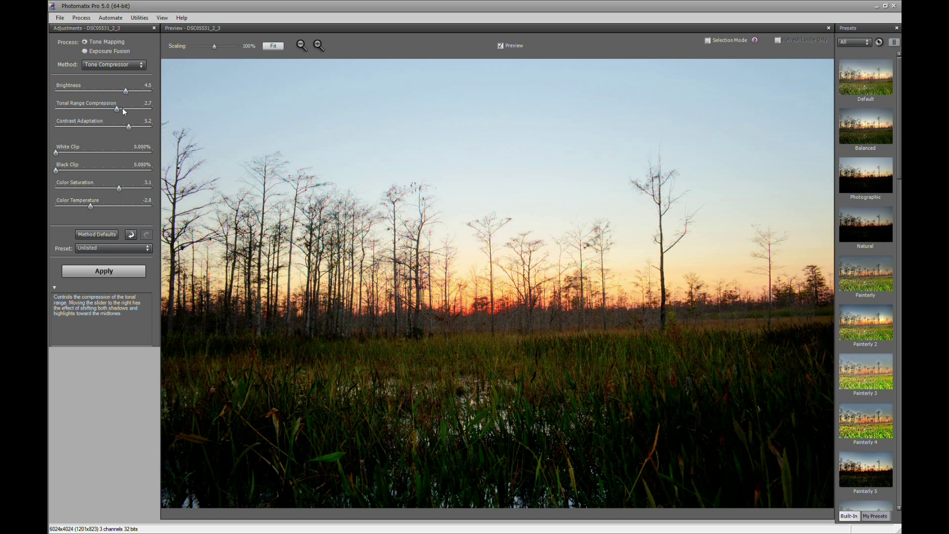
drag(117, 113, 125, 113)
scroll(123, 111, down, 3)
drag(119, 111, 121, 111)
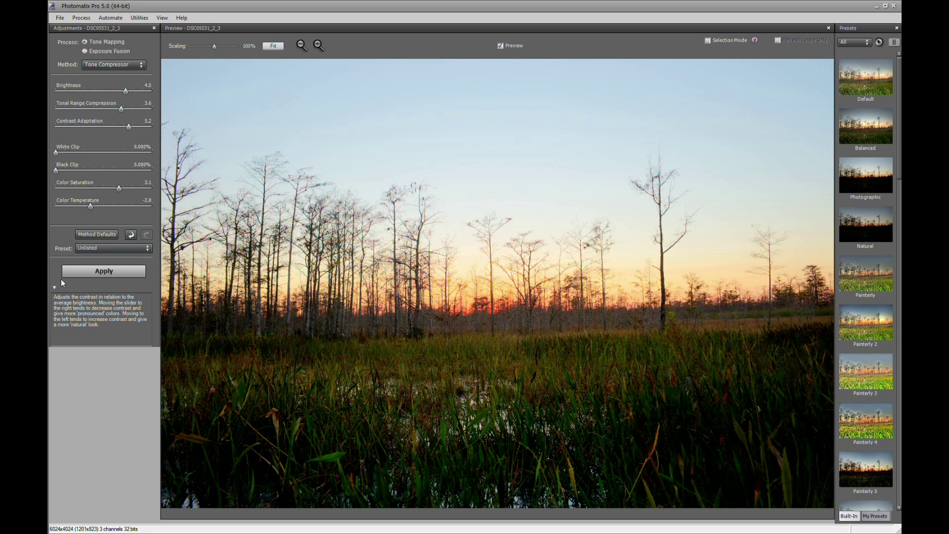
Load the Wetlands Natural preset, restoring Details Enhancer with Strength 75.
click(139, 252)
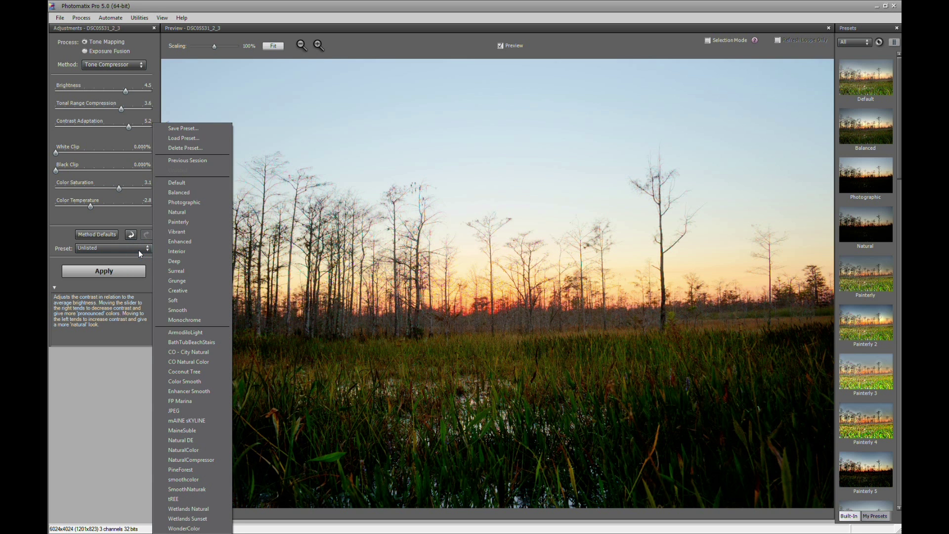
click(201, 512)
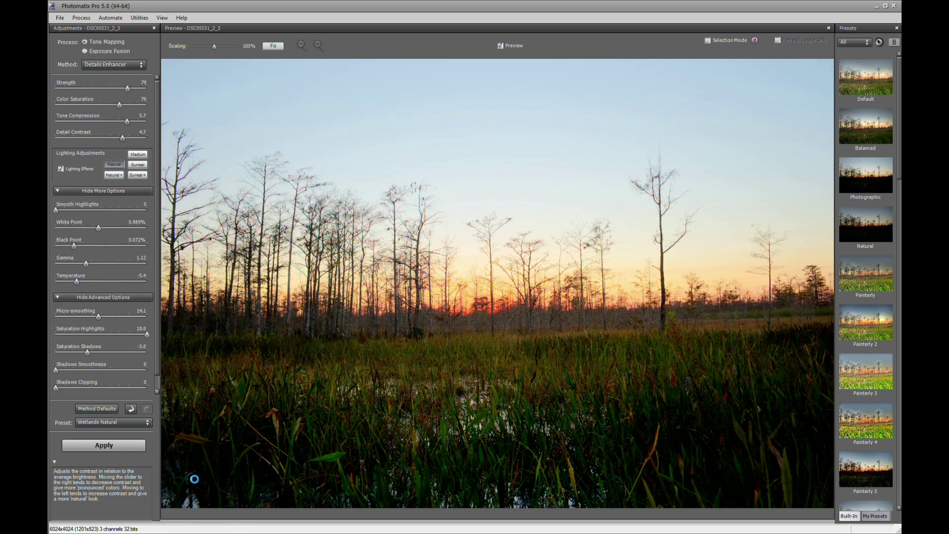